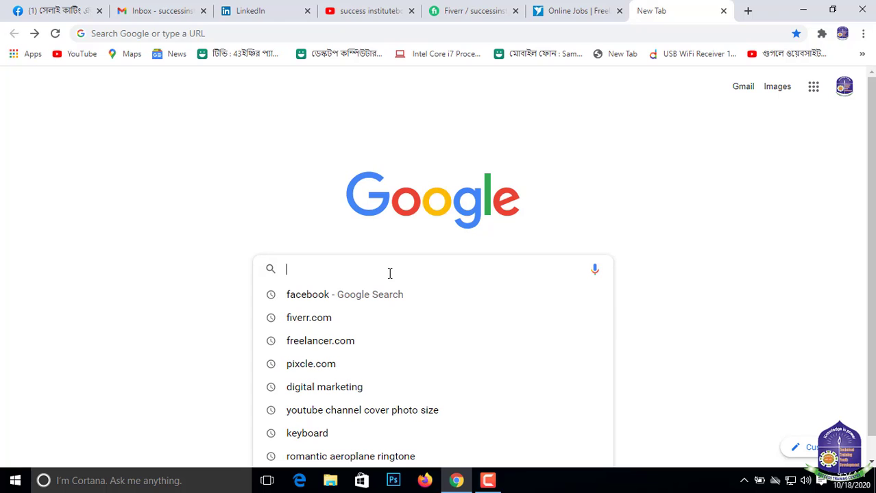
- Search Google for pinterest and open the Business Account result
type("pinterest")
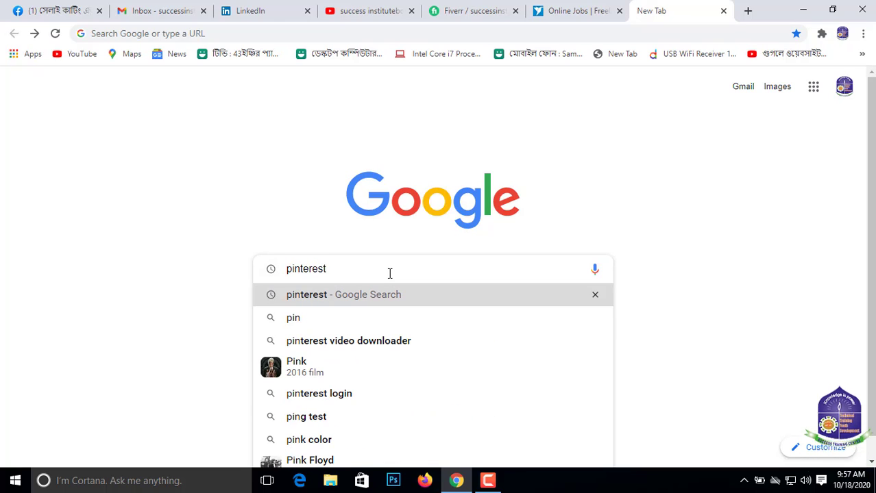
key("Return")
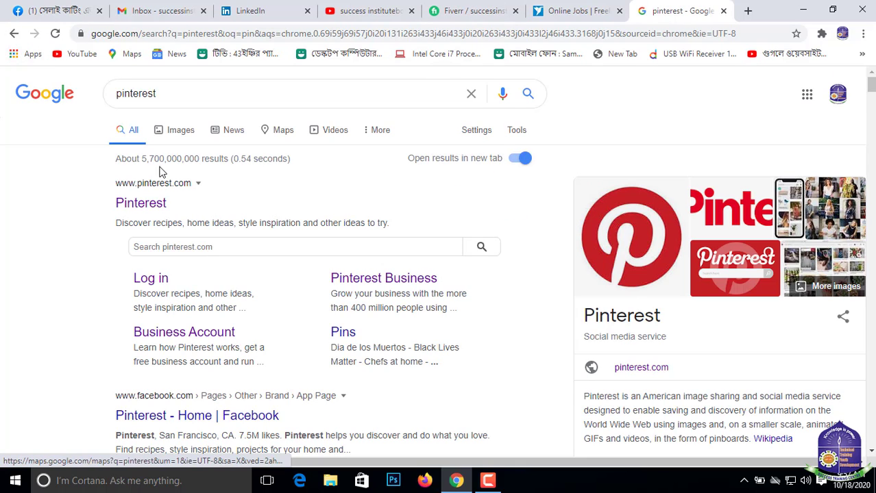
scroll(209, 236, "down", 2)
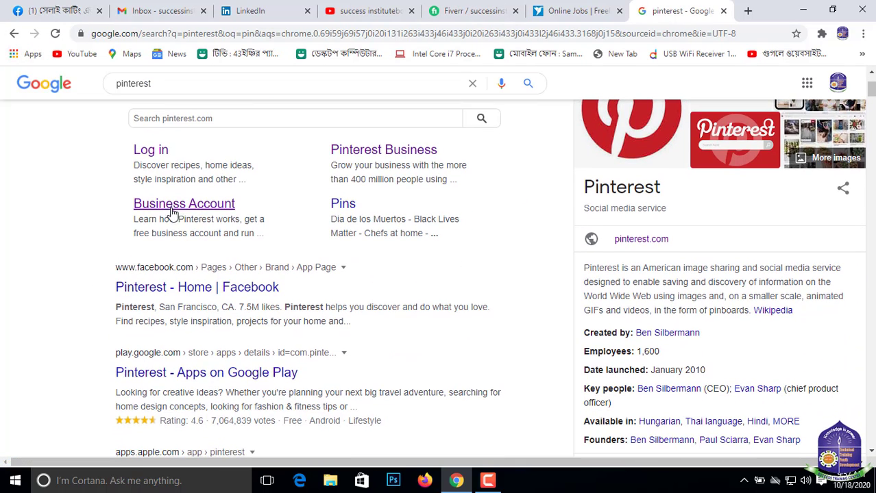
left_click(209, 207)
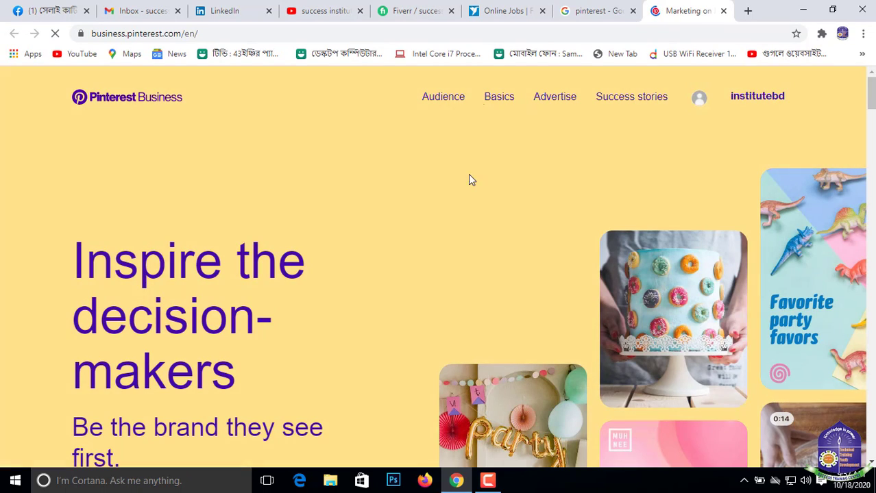
- Open the sign-up form for a free business account from the Pinterest Business page
scroll(239, 255, "down", 2)
scroll(205, 264, "down", 1)
scroll(518, 195, "up", 4)
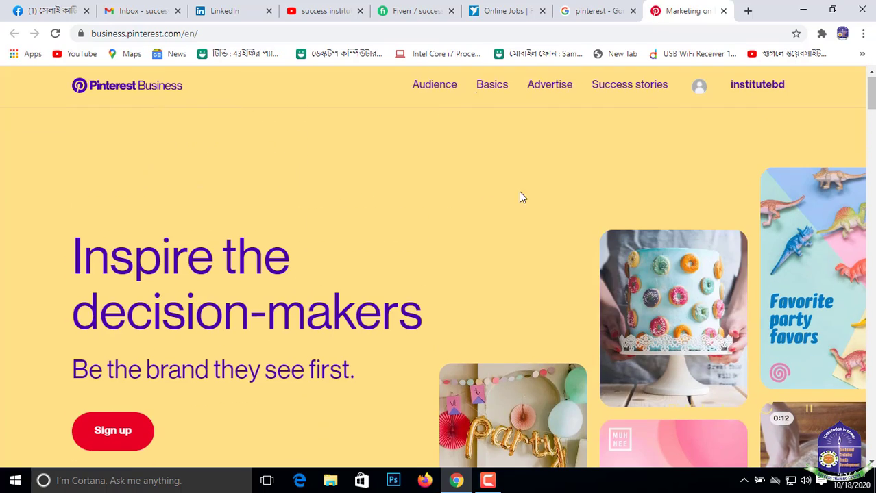
scroll(139, 307, "down", 3)
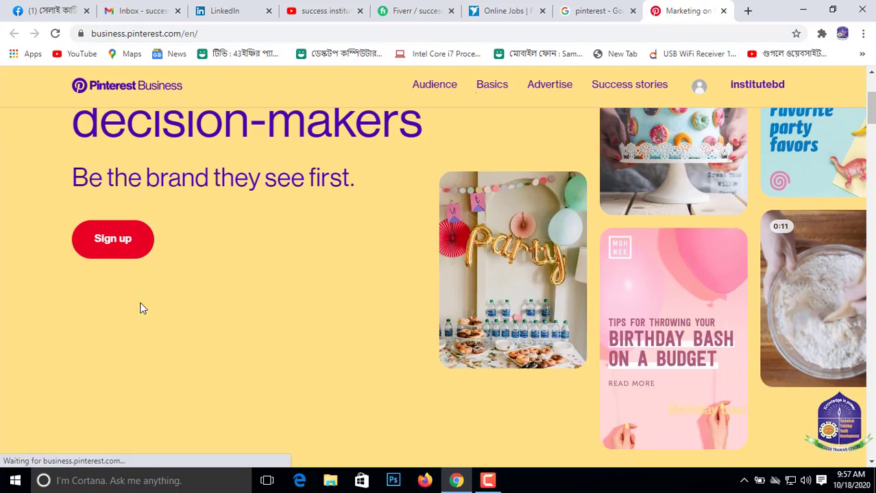
left_click(111, 239)
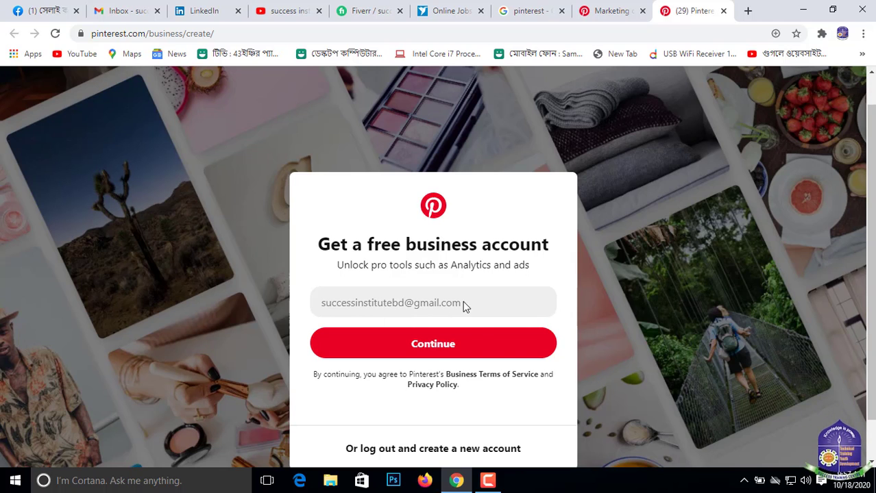
- Continue the business account sign-up with the prefilled e-mail and confirm that address, keeping recommendations and updates on
scroll(433, 347, "down", 1)
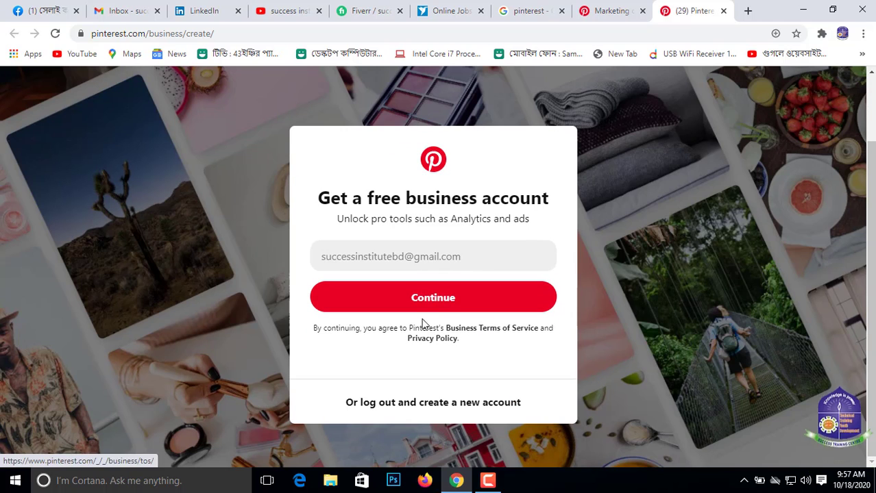
left_click(445, 299)
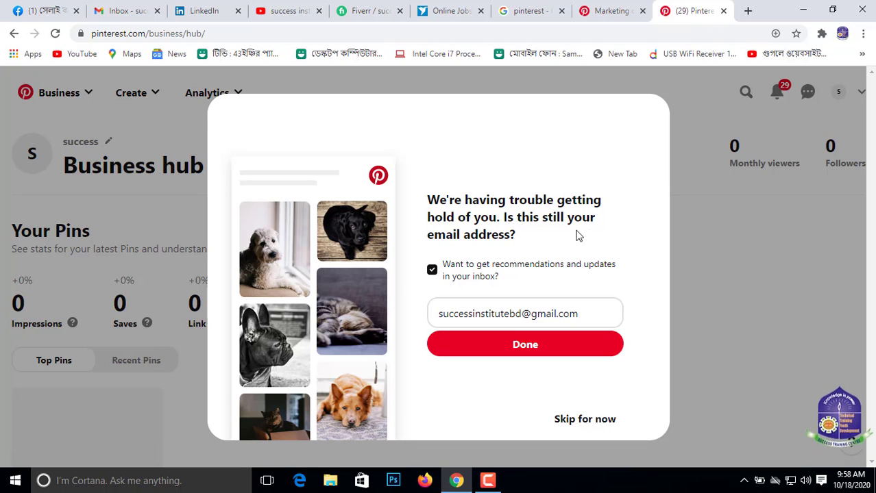
left_click(531, 346)
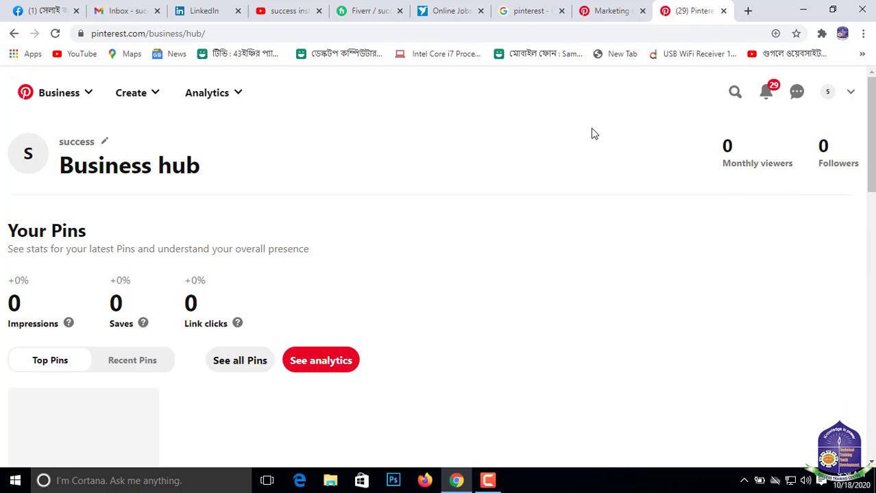
- Check the message inbox, then open the business profile for editing from the Business hub
left_click(797, 93)
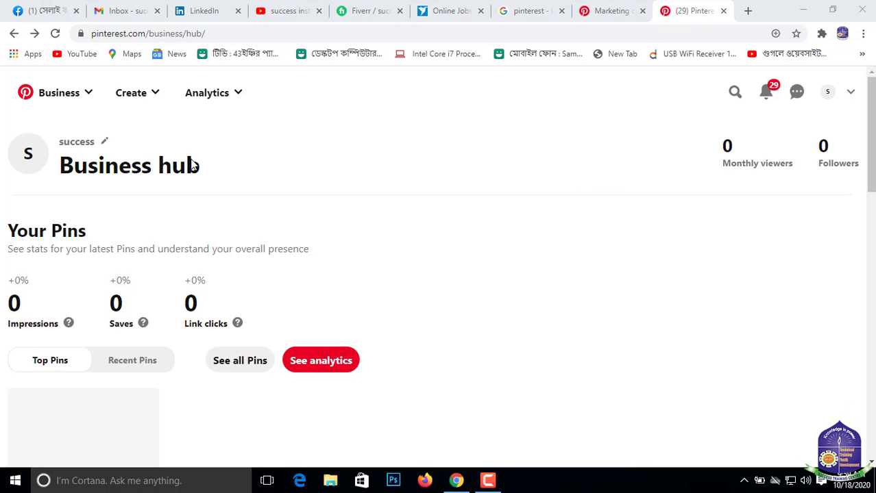
left_click(106, 143)
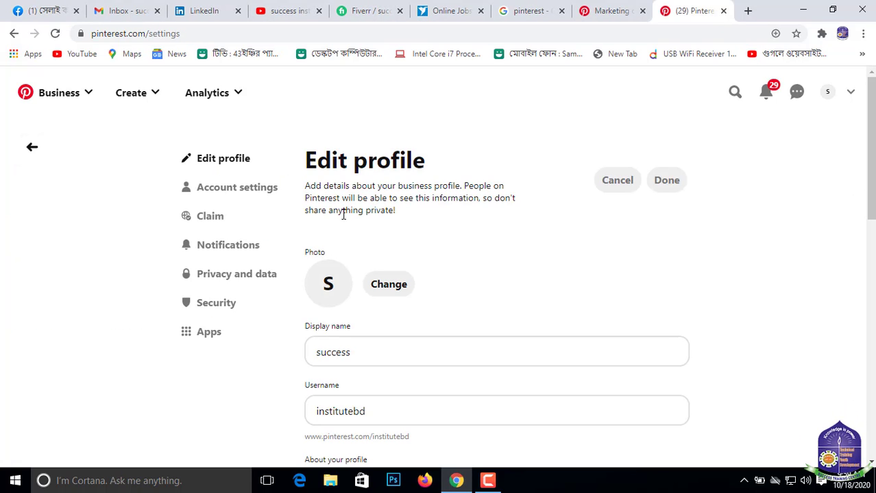
scroll(451, 192, "down", 2)
scroll(446, 197, "up", 2)
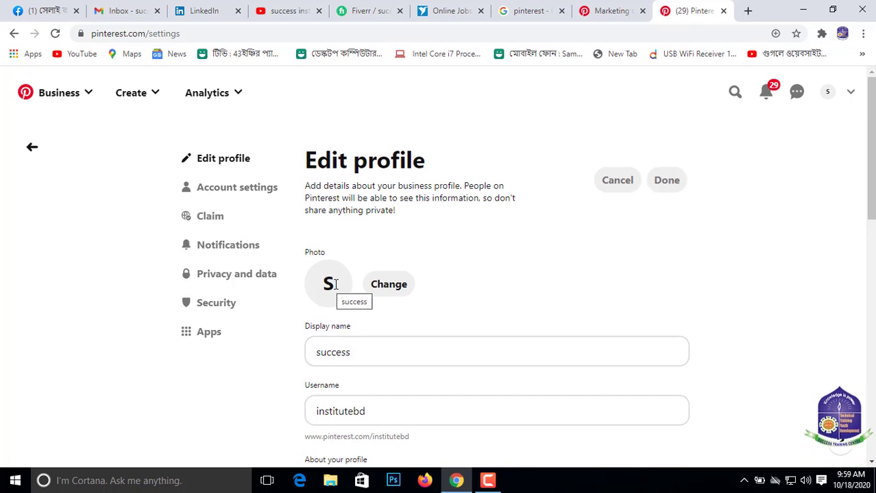
- Change the profile's display name to "success Training Center"
scroll(439, 278, "down", 1)
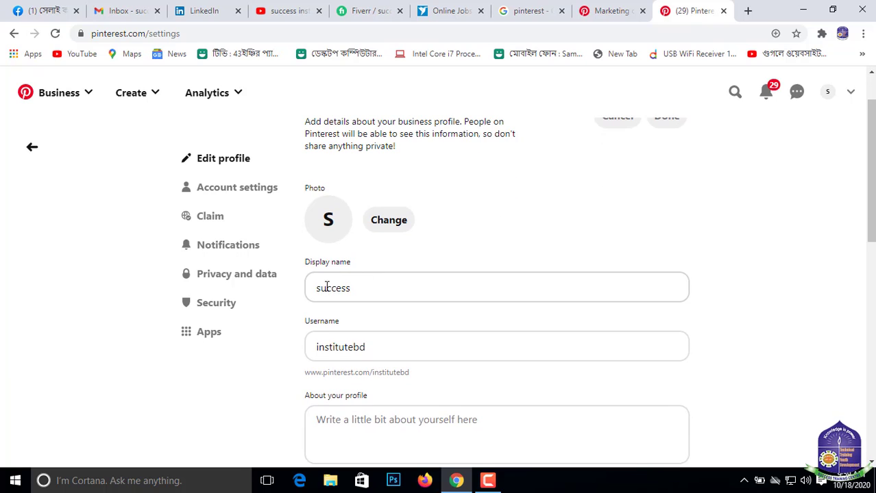
left_click(368, 290)
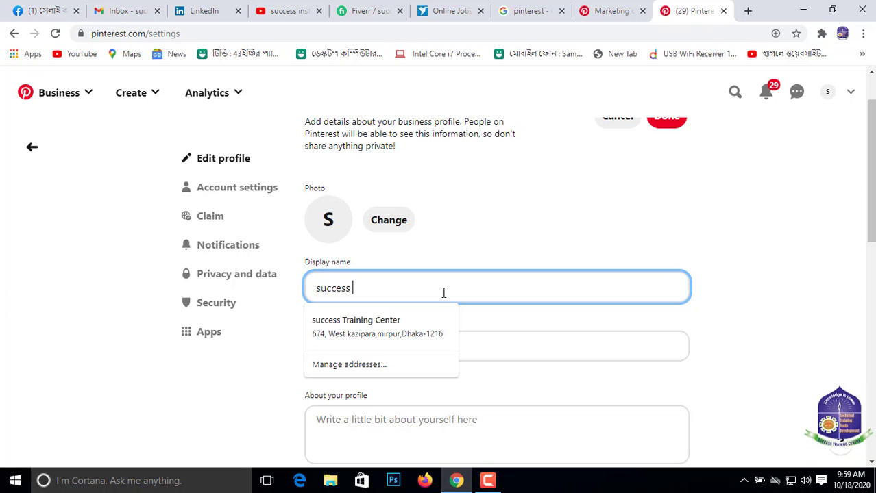
type("Trai")
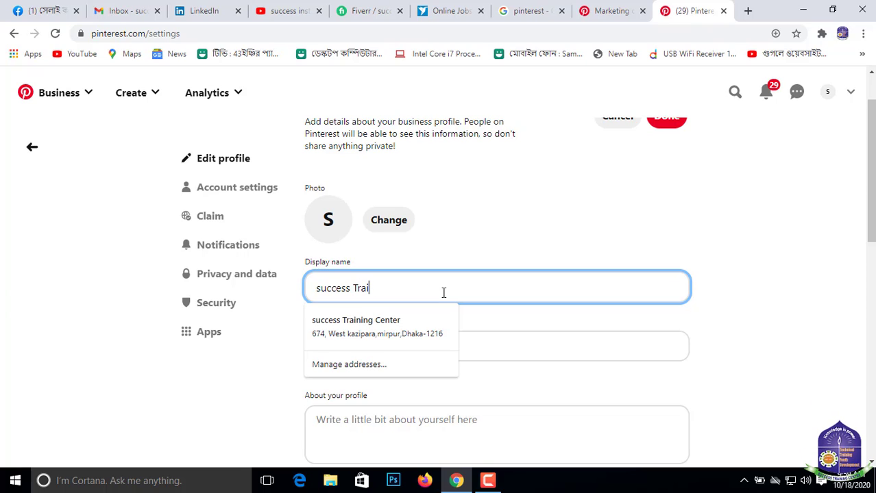
type("ning Center")
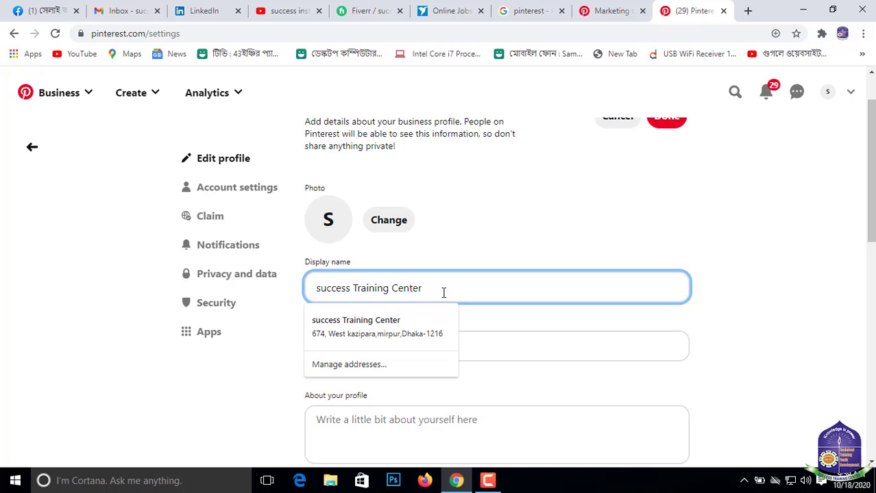
left_click(246, 348)
- Replace the profile's username with "successinstititubd"
scroll(418, 334, "down", 1)
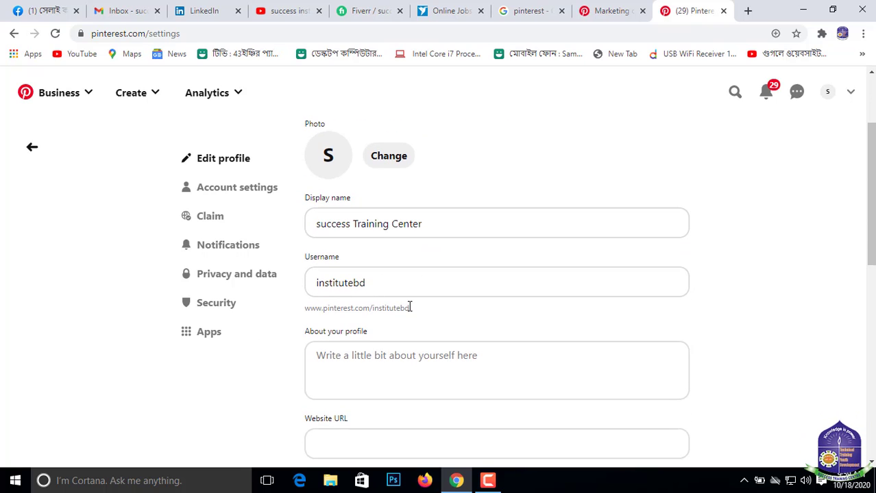
double_click(372, 283)
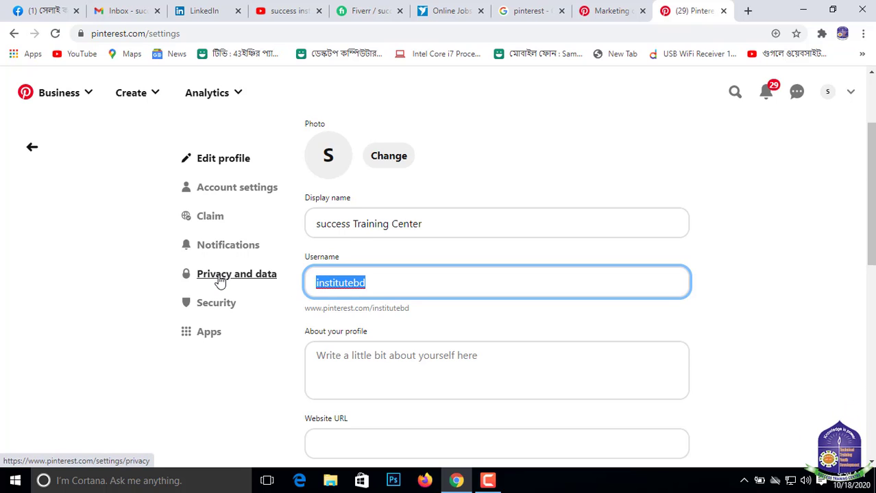
key("BackSpace")
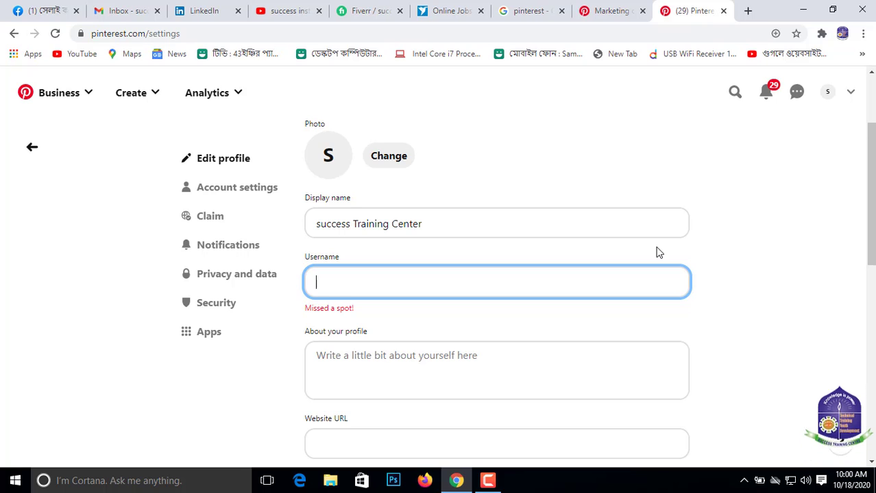
type("s")
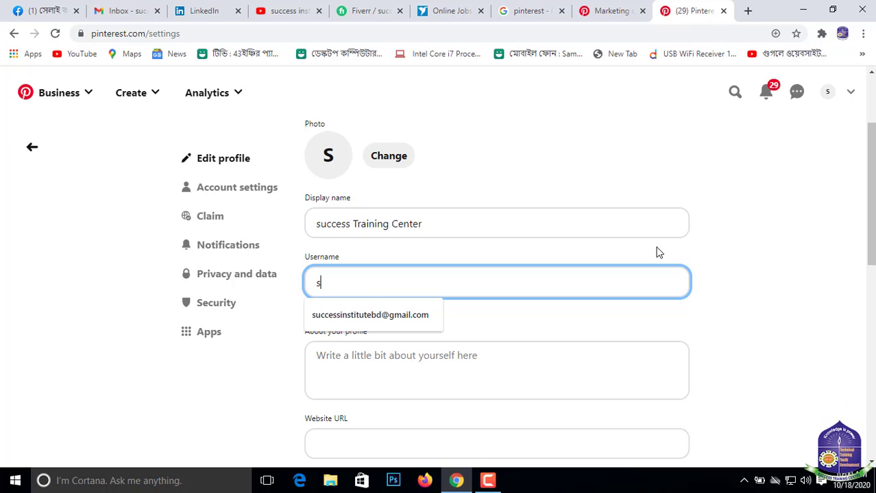
type("ucce")
type("ssinstitit")
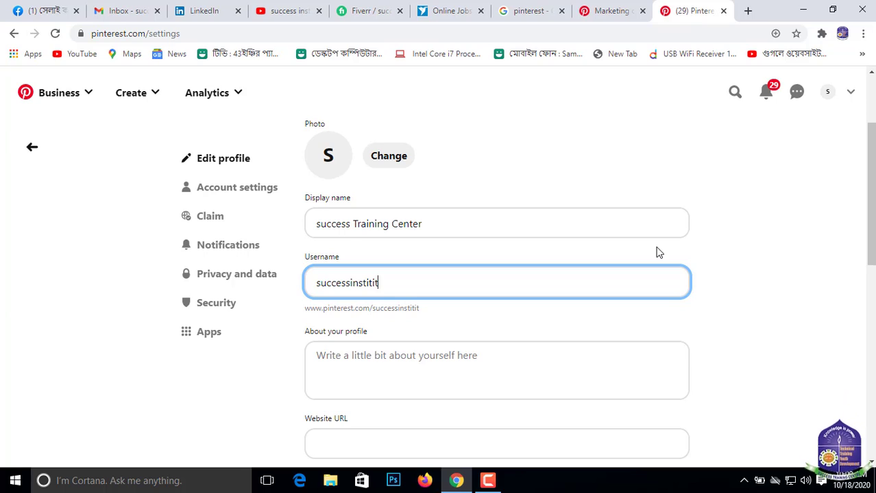
type("u")
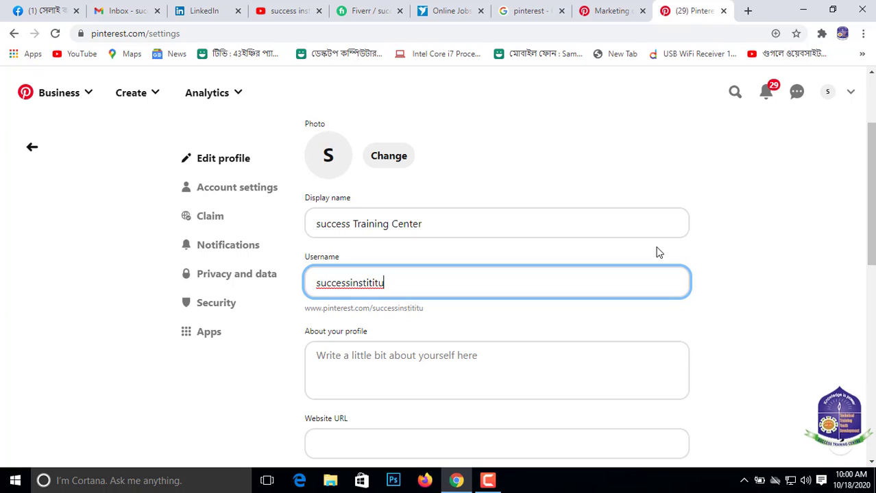
type("bd")
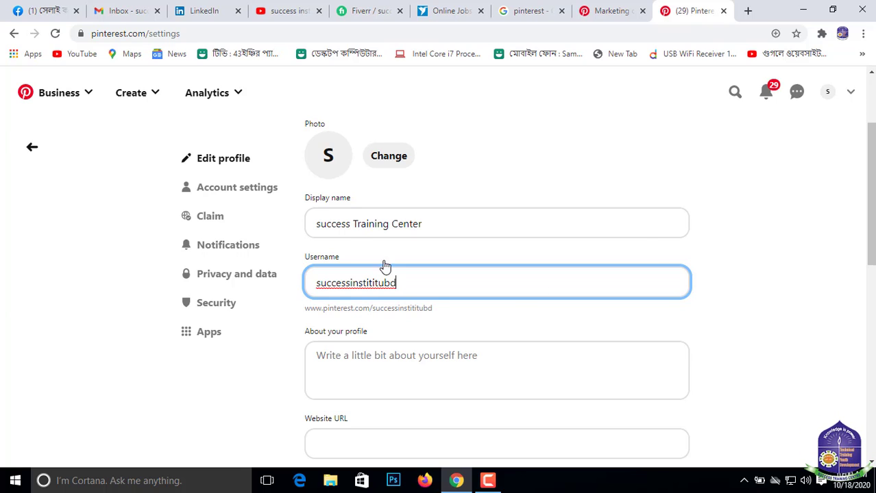
left_click(260, 377)
- Pass over the profile description without filling it in and make the Website URL field ready for entry
scroll(557, 188, "down", 2)
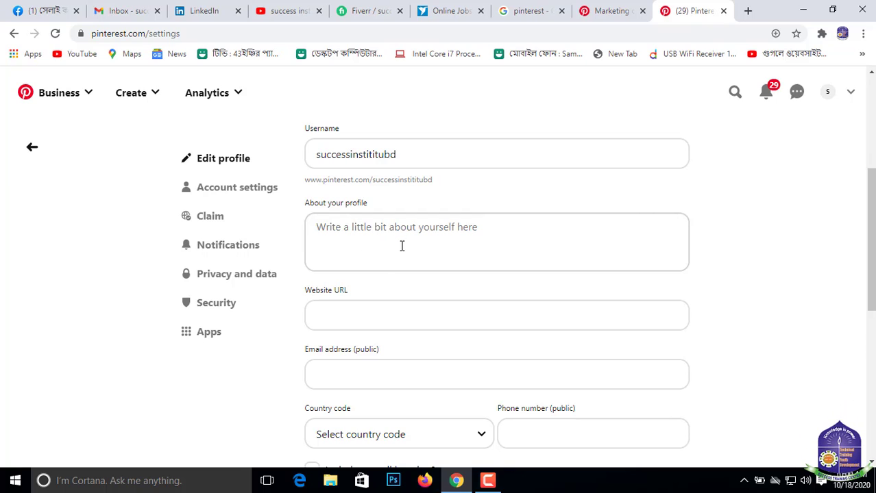
left_click(481, 234)
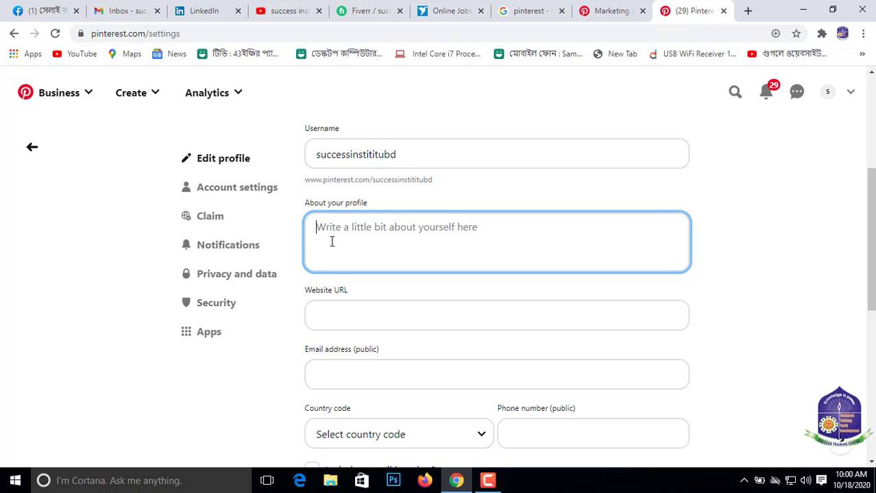
scroll(307, 269, "down", 1)
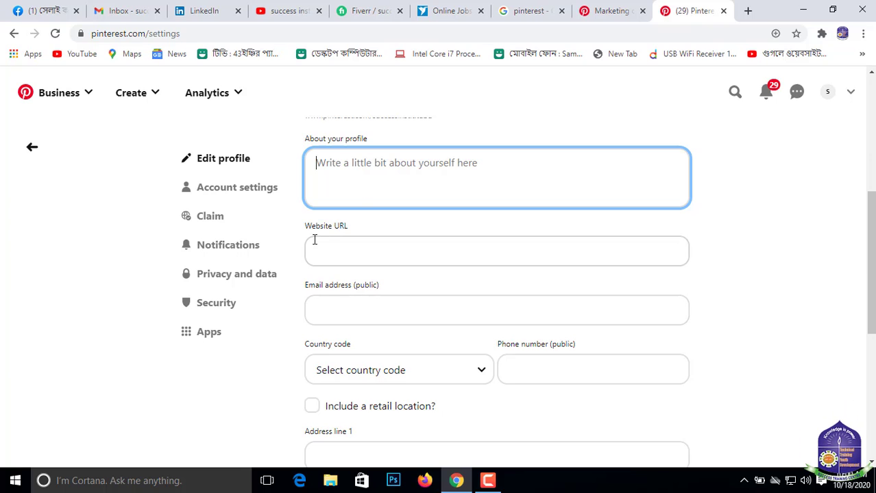
left_click(346, 247)
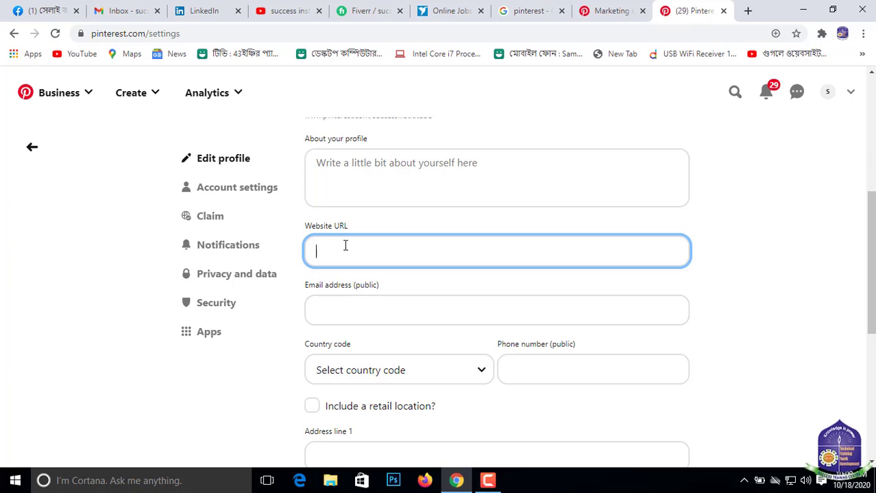
left_click(747, 11)
left_click(314, 33)
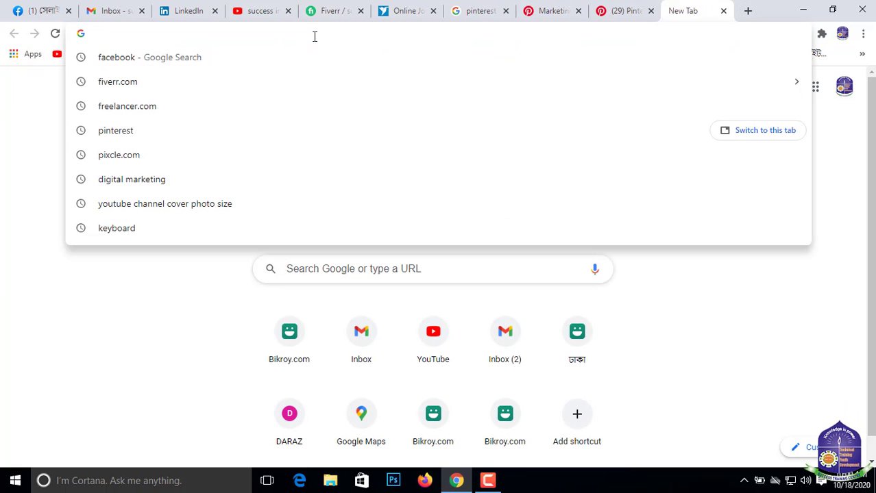
type("www")
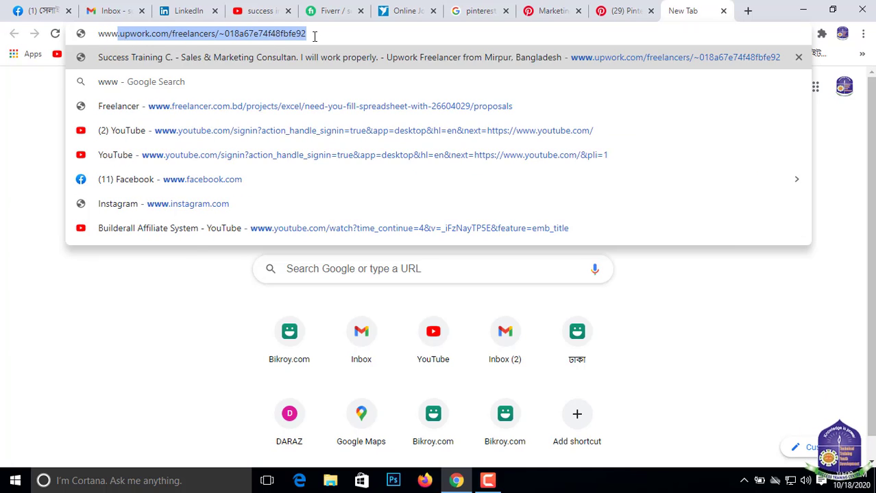
type(".s")
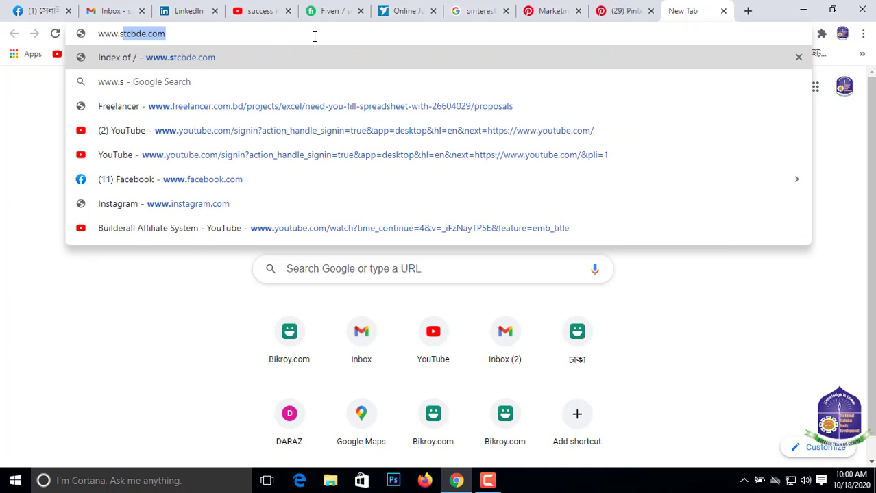
type("tcbd")
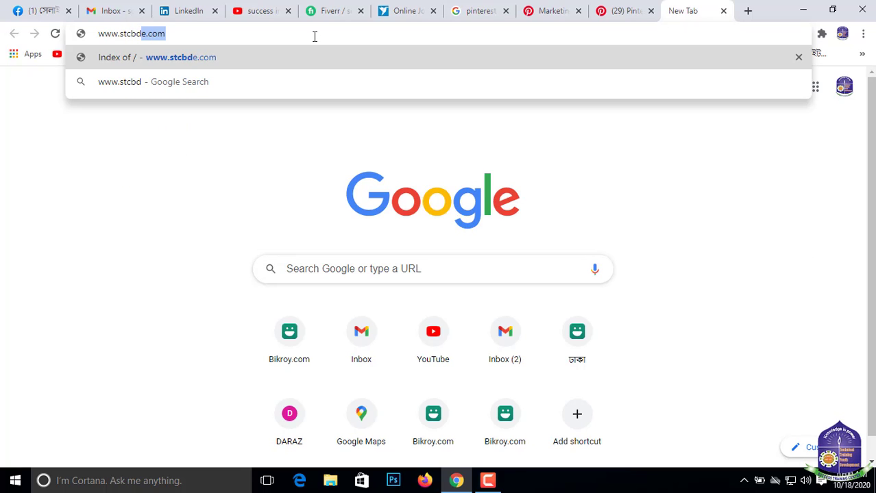
type("e.")
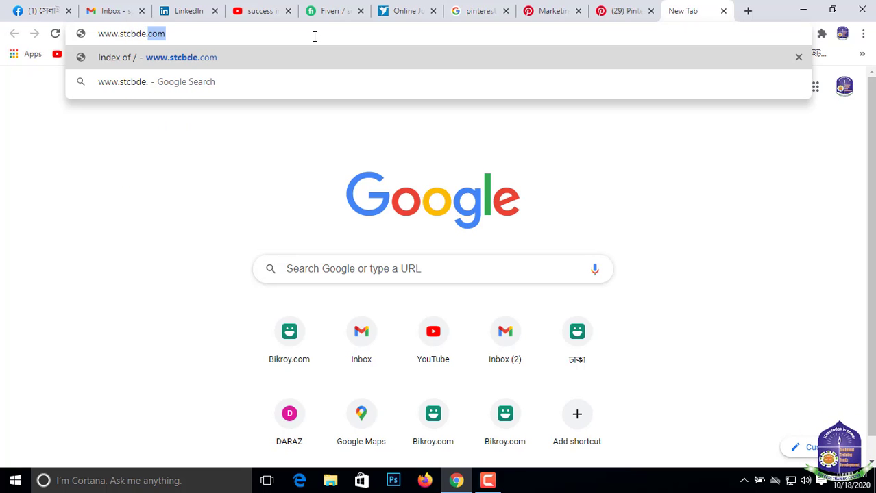
type("com")
key("Return")
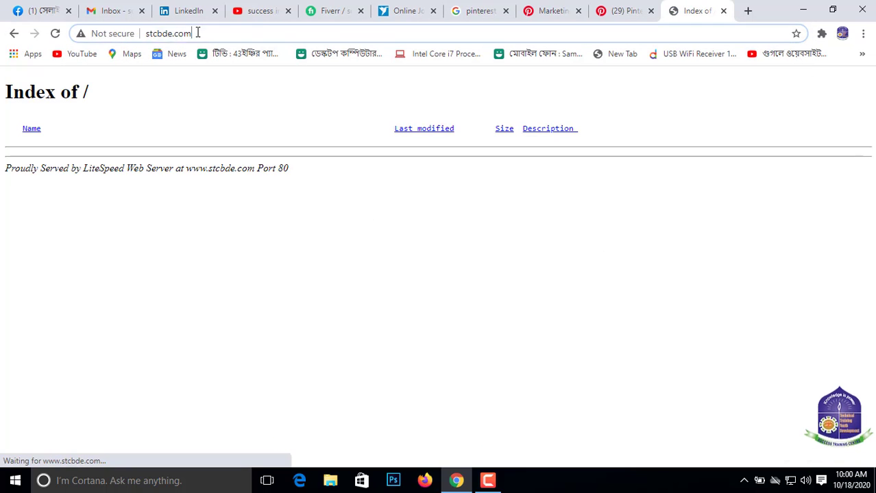
left_click(260, 26)
left_click(298, 31)
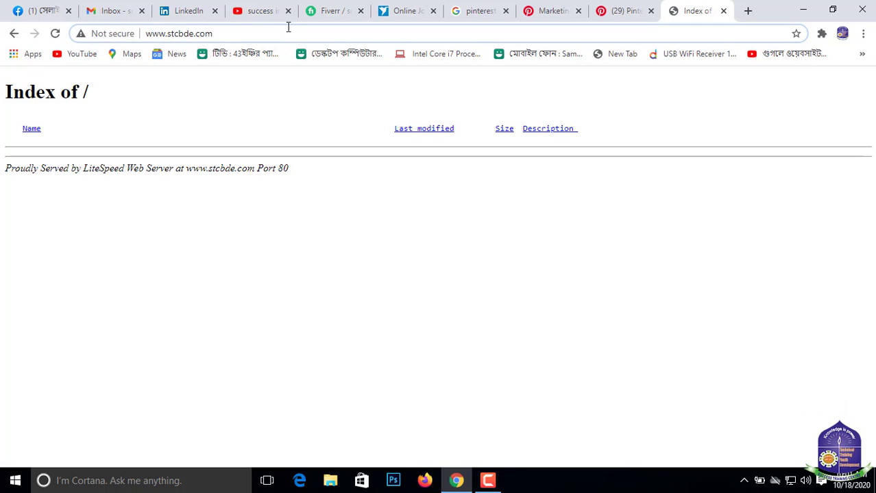
double_click(149, 27)
key("ctrl+c")
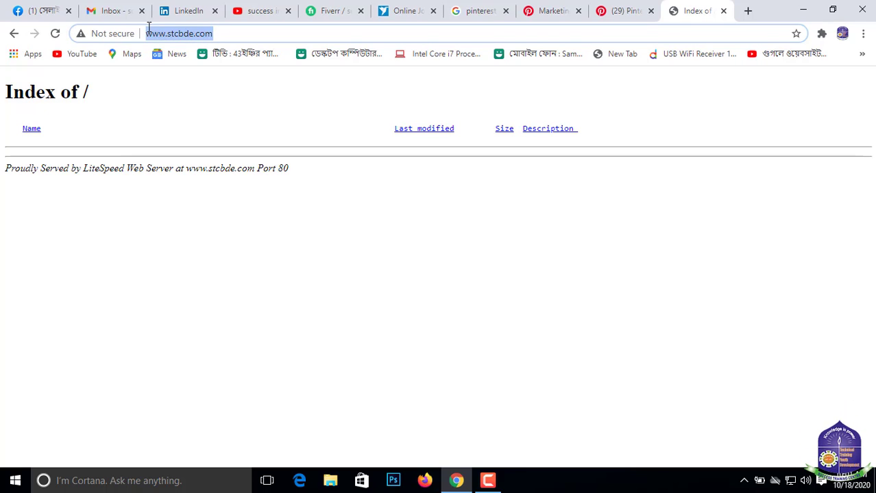
left_click(620, 12)
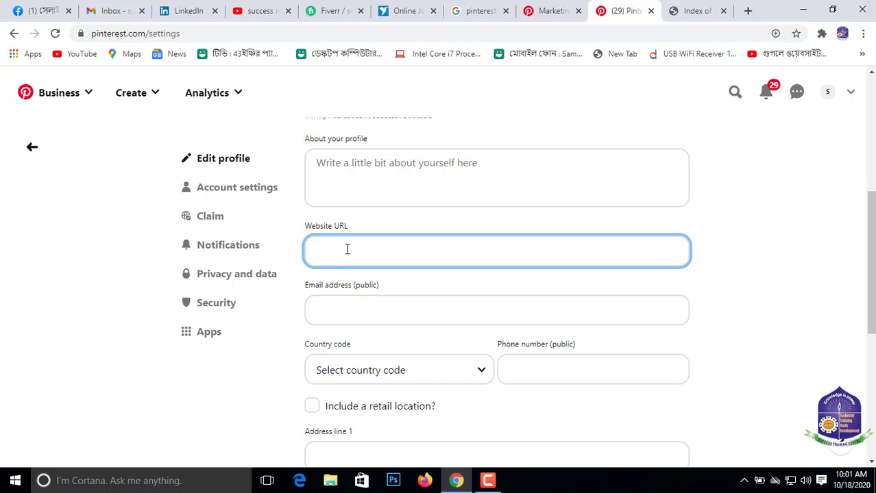
key("ctrl+v")
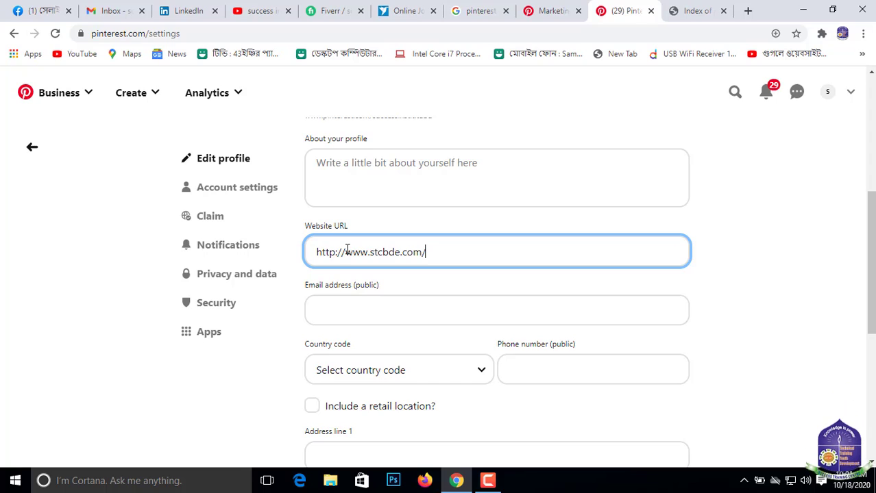
- Enter the business's contact e-mail as the profile's public email address
left_click(335, 307)
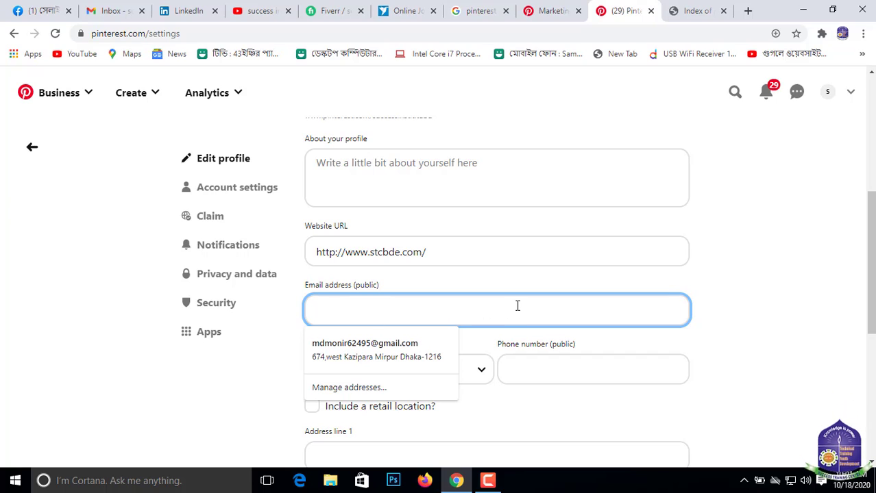
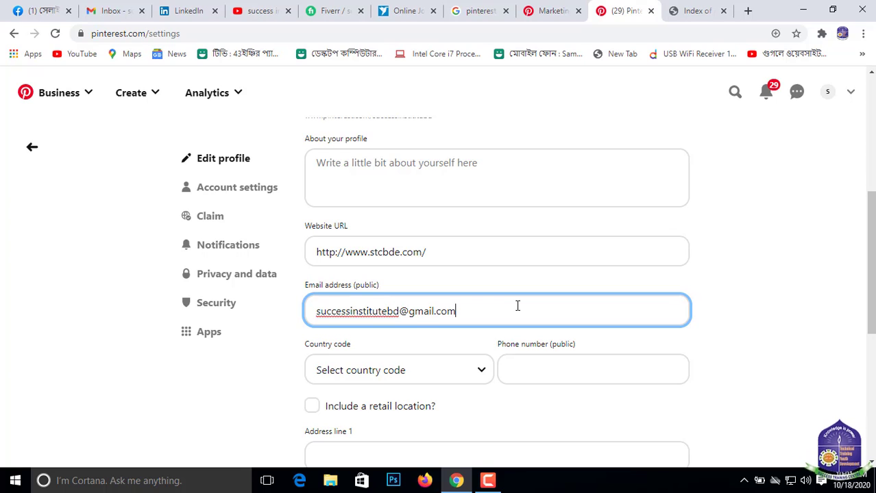
- Set the country code of the public phone number to Bangladesh (+880)
scroll(555, 250, "down", 1)
scroll(562, 240, "down", 1)
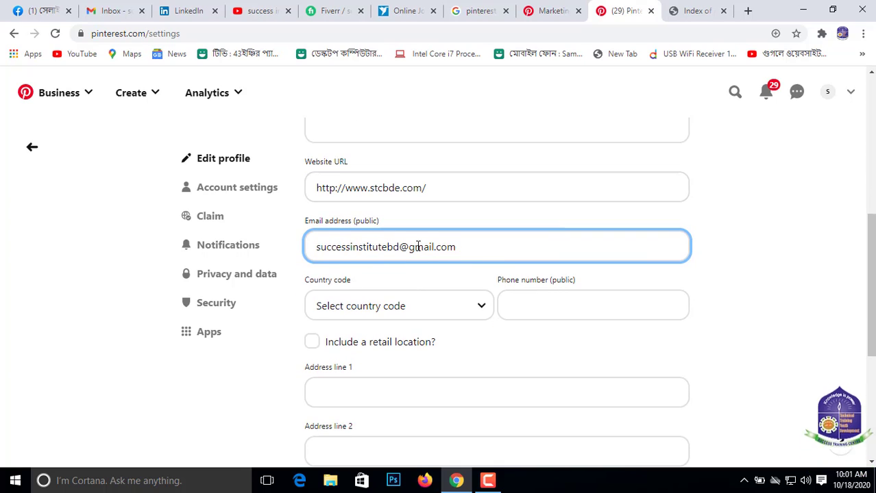
scroll(350, 233, "down", 2)
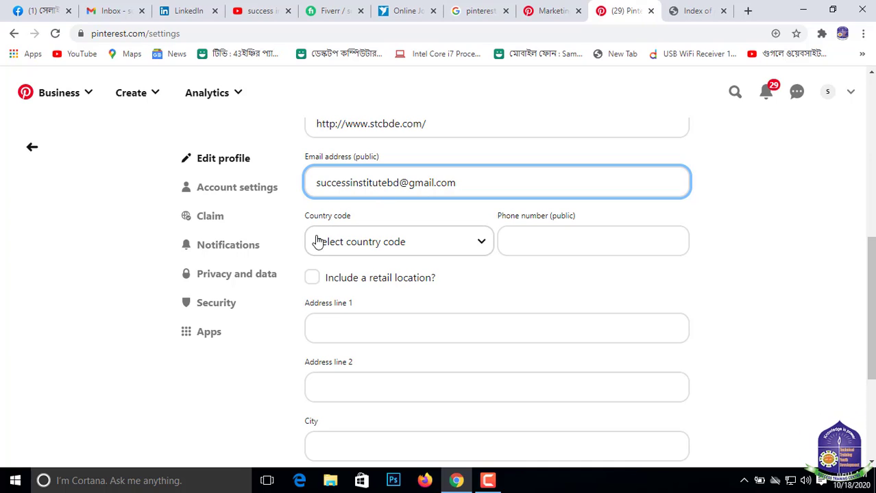
left_click(485, 246)
scroll(439, 147, "down", 3)
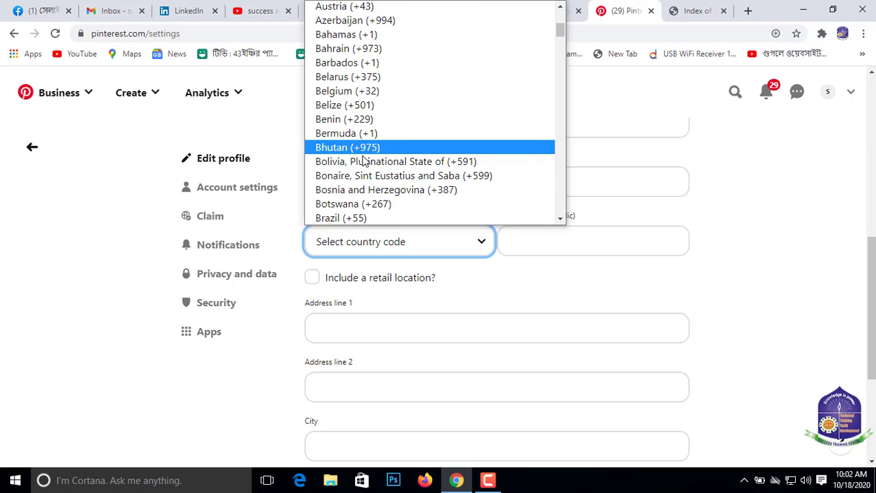
scroll(480, 206, "down", 2)
scroll(404, 69, "up", 2)
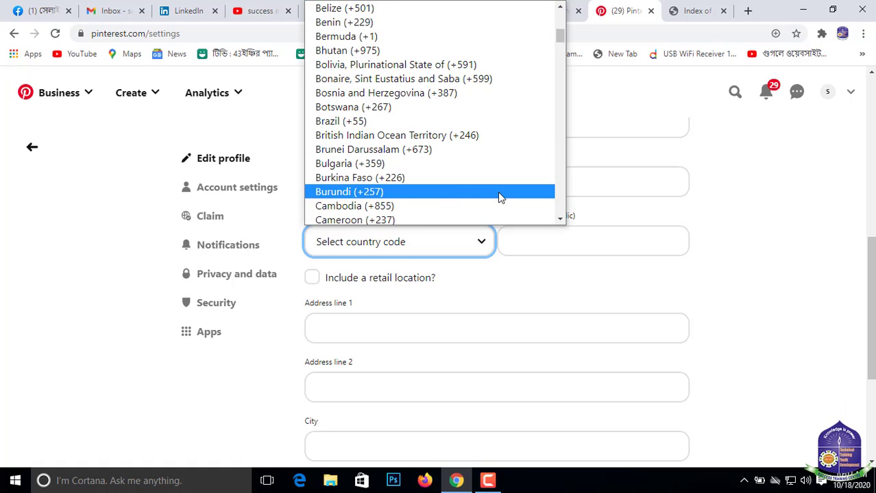
left_click_drag(559, 216, 559, 216)
scroll(552, 31, "up", 2)
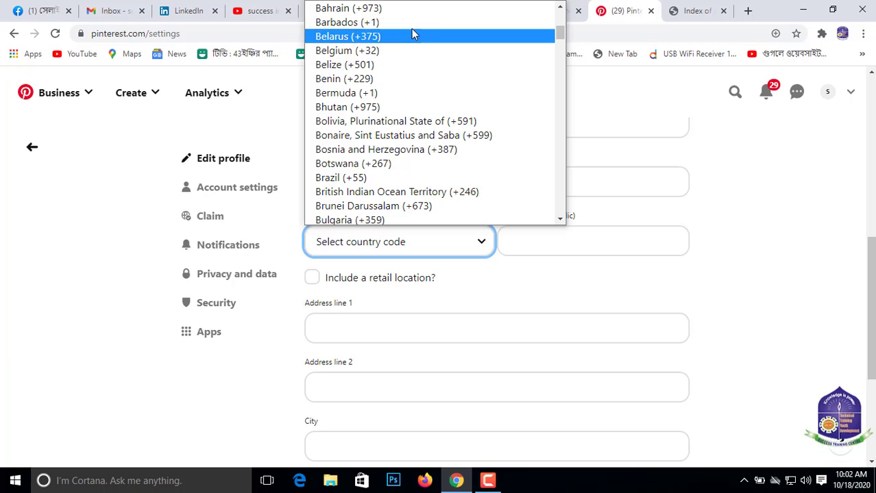
scroll(411, 27, "up", 5)
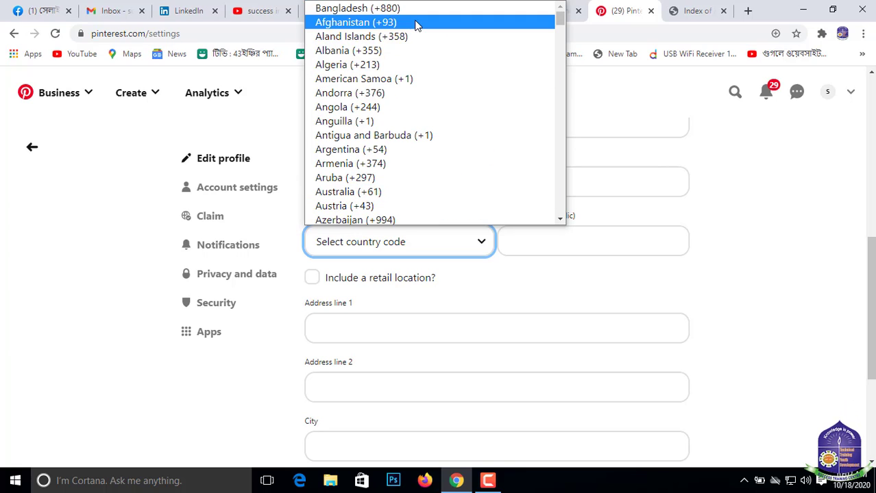
left_click(371, 10)
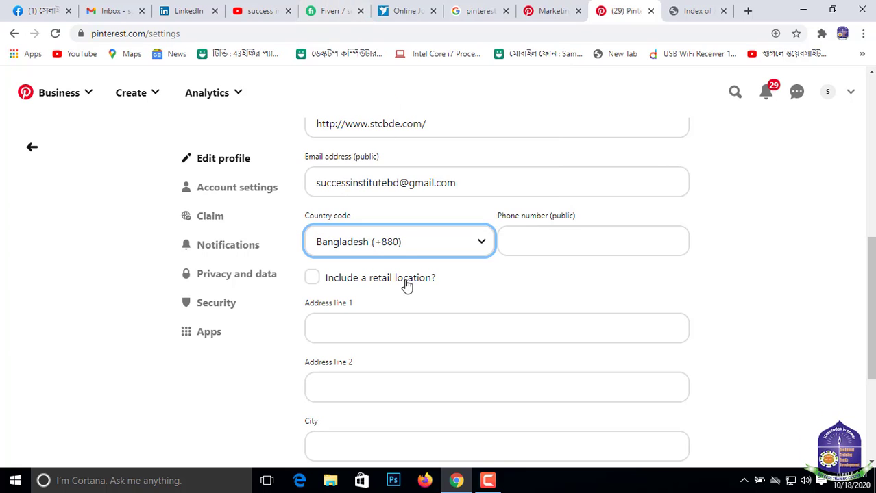
- Enter the business's contact number as the profile's public phone number
left_click(539, 246)
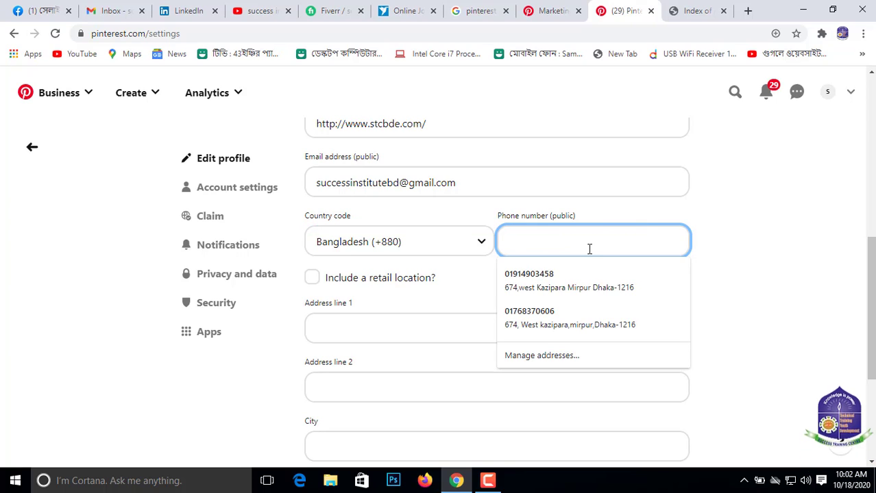
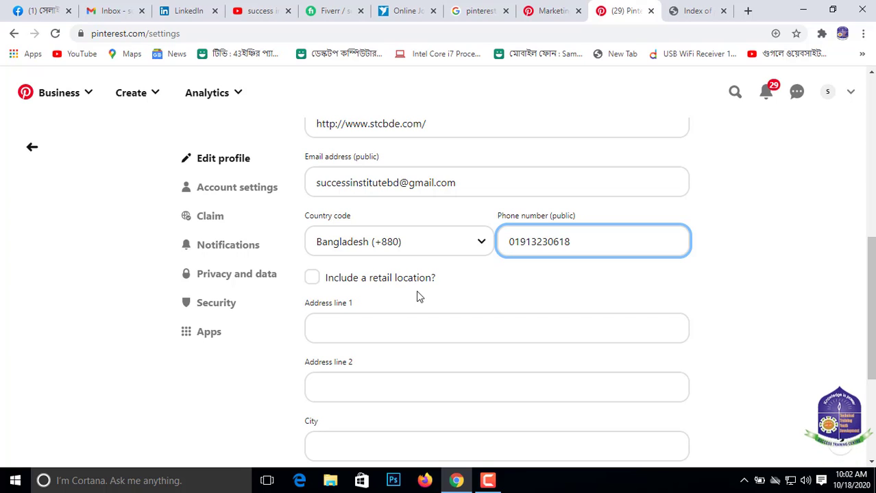
- Include a retail location in the profile and fill in its address from the first saved address suggestion for Address line 1
left_click(313, 281)
scroll(404, 281, "down", 2)
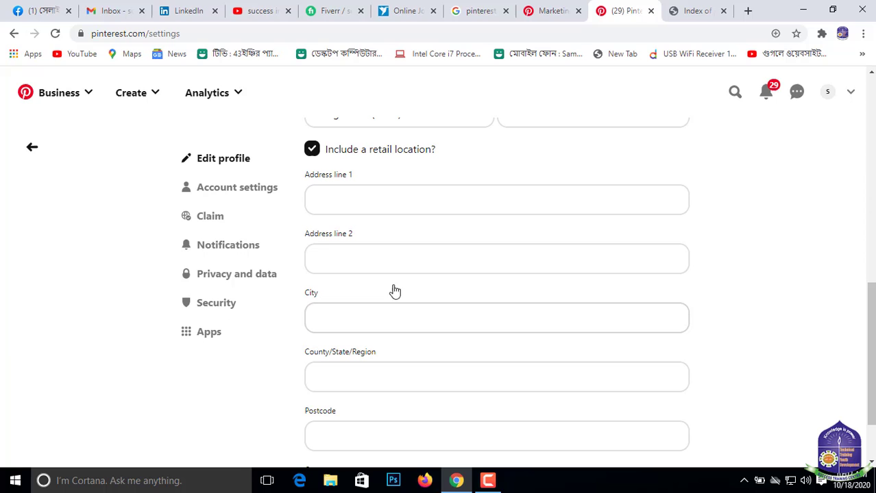
left_click(336, 200)
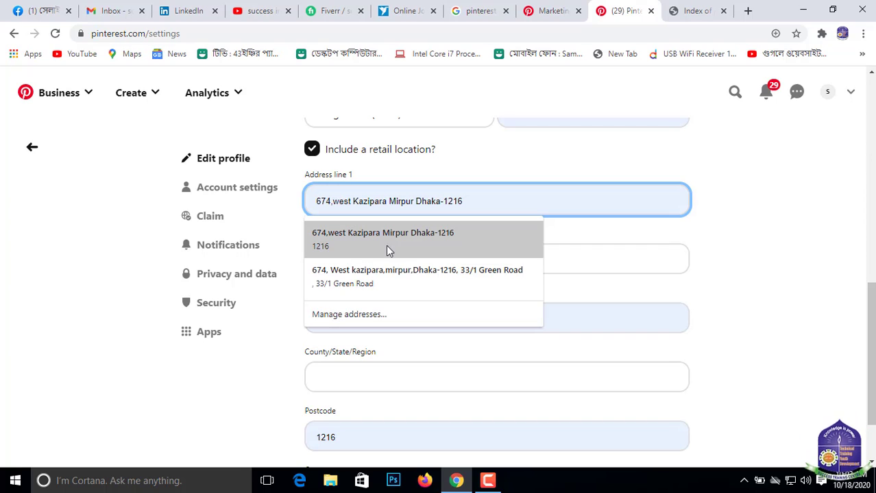
left_click(429, 235)
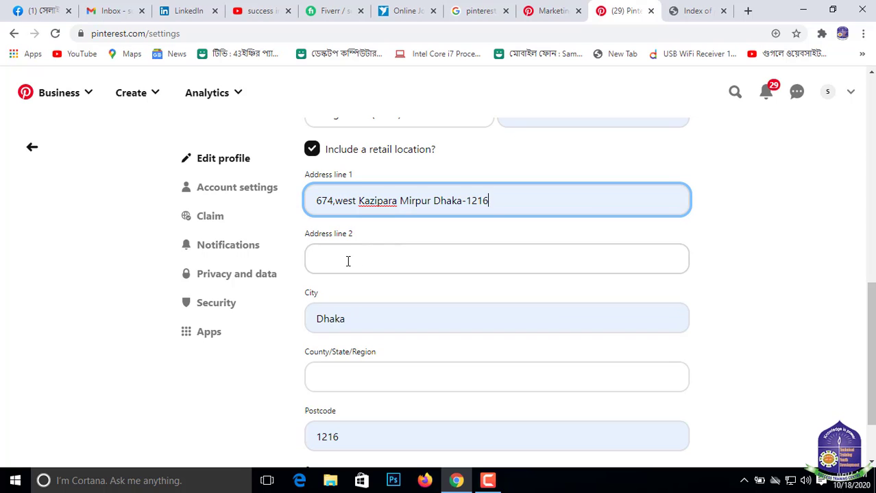
- Fill in the retail location's County/State/Region from the saved address suggestion and set the country to Bangladesh
scroll(431, 286, "down", 1)
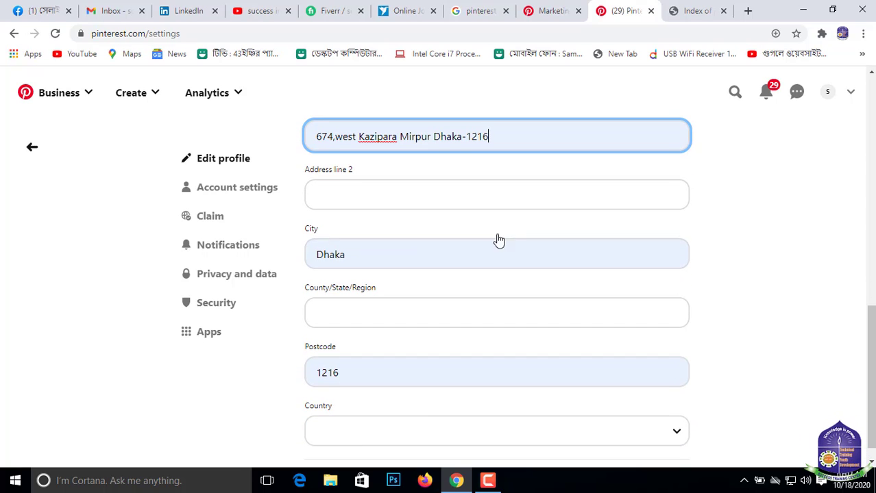
scroll(445, 274, "down", 1)
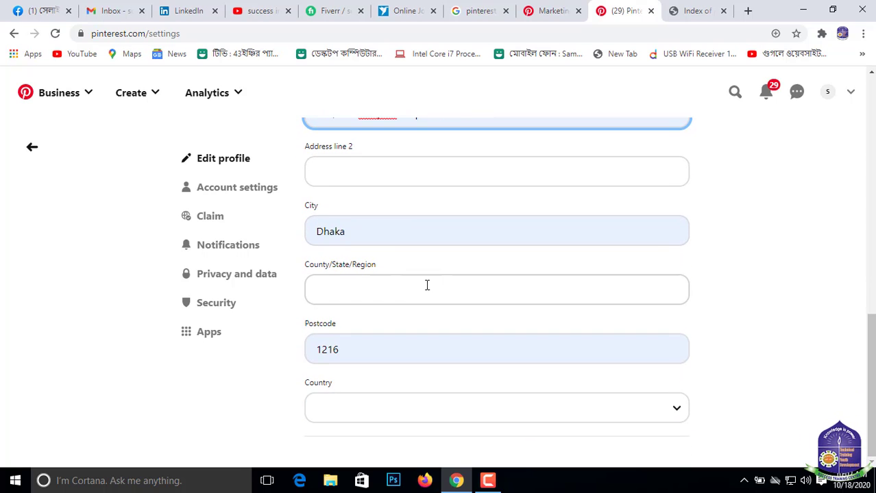
left_click(335, 287)
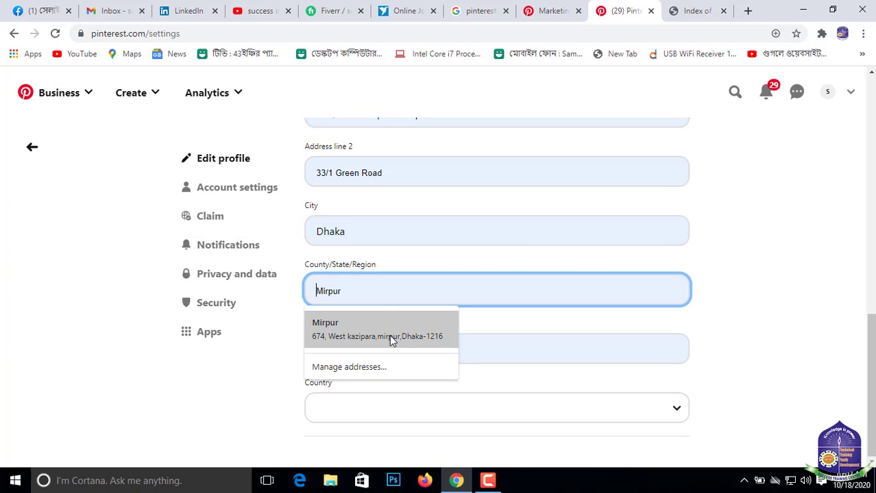
left_click(445, 337)
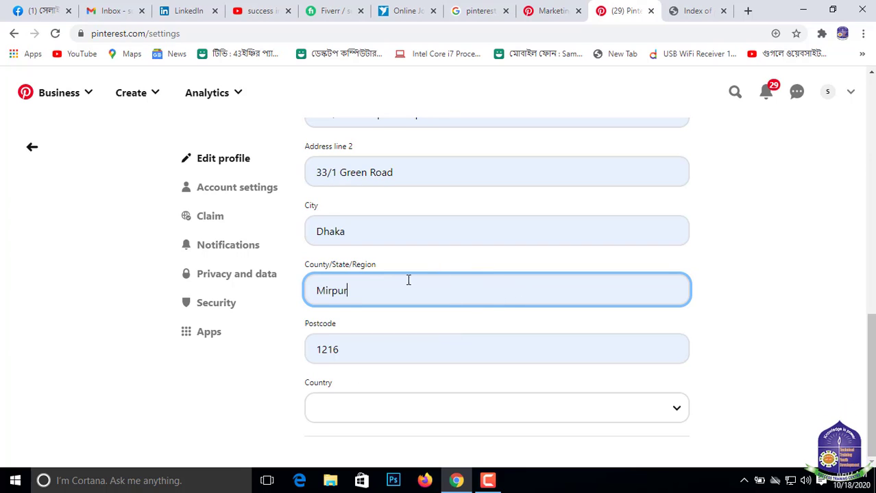
left_click(353, 414)
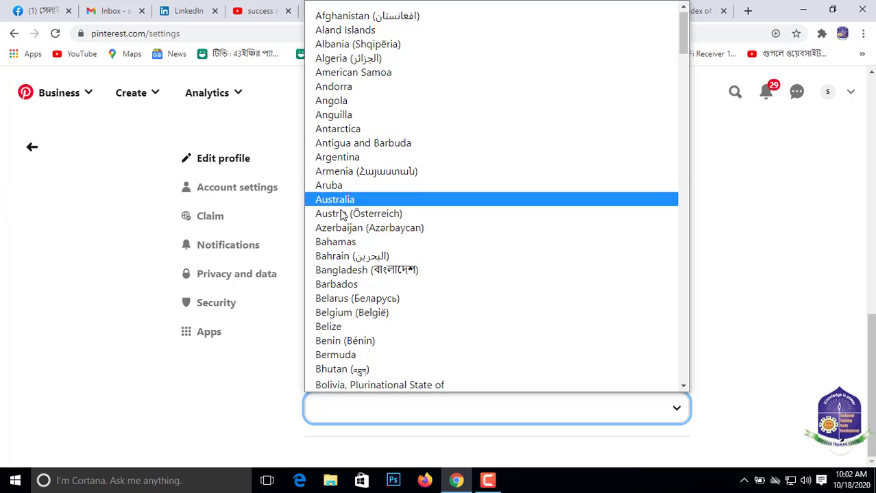
left_click(361, 272)
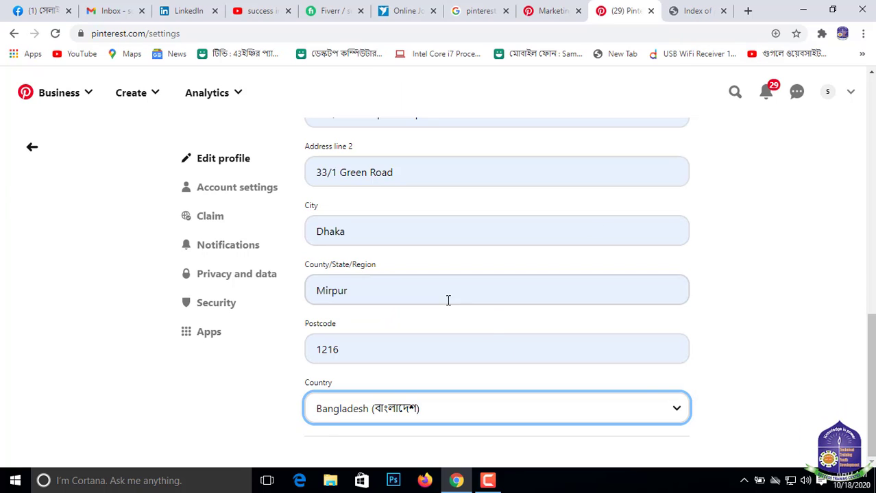
- Review the completed profile details and save the profile changes
scroll(490, 312, "up", 10)
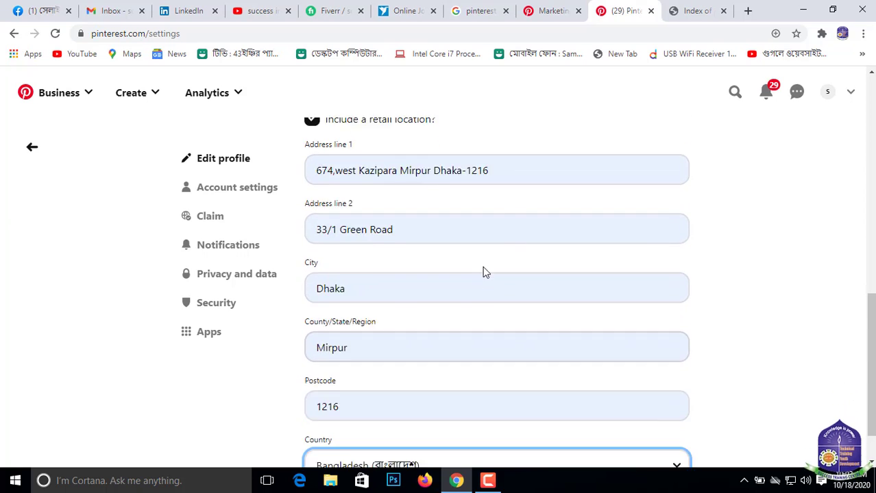
scroll(424, 192, "down", 1)
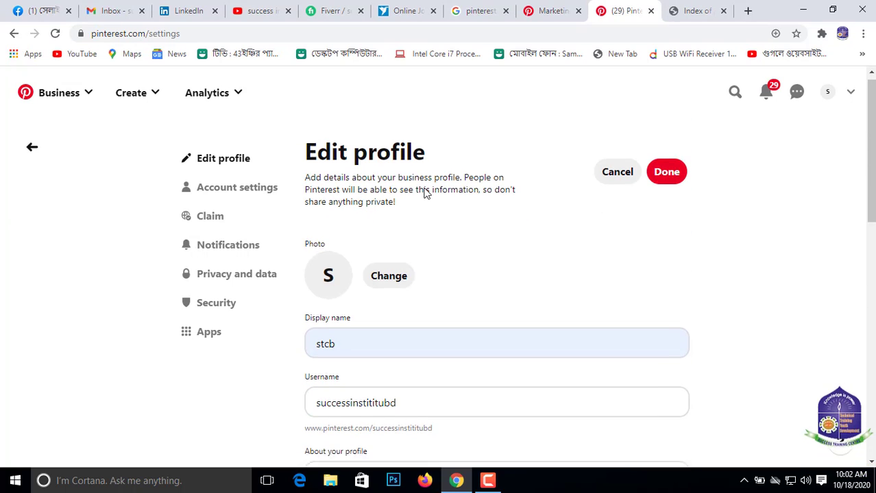
scroll(357, 226, "up", 1)
scroll(502, 290, "down", 10)
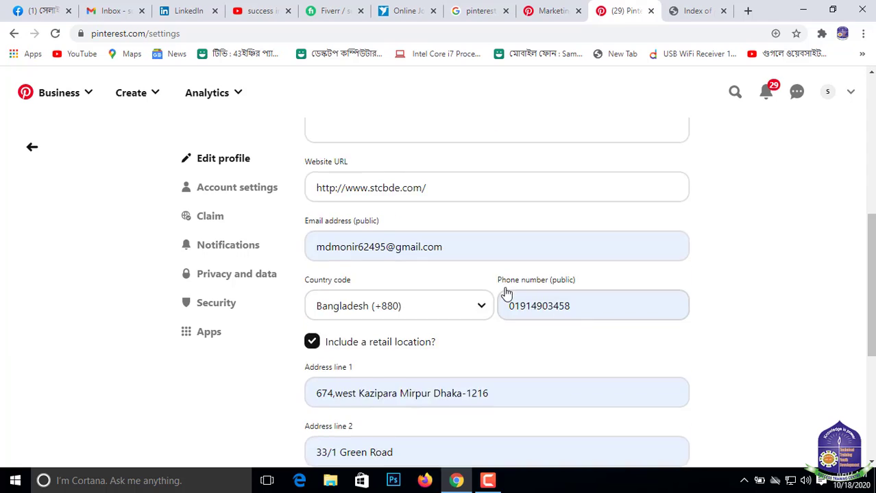
scroll(721, 220, "up", 10)
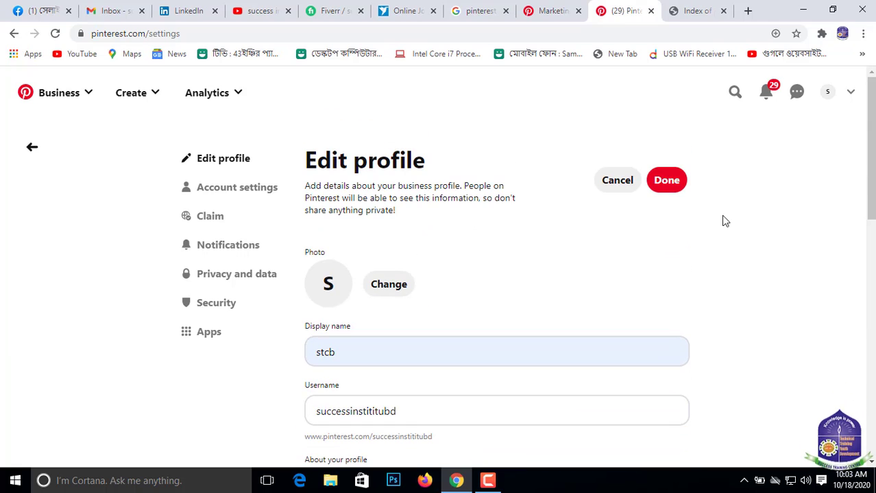
left_click(665, 181)
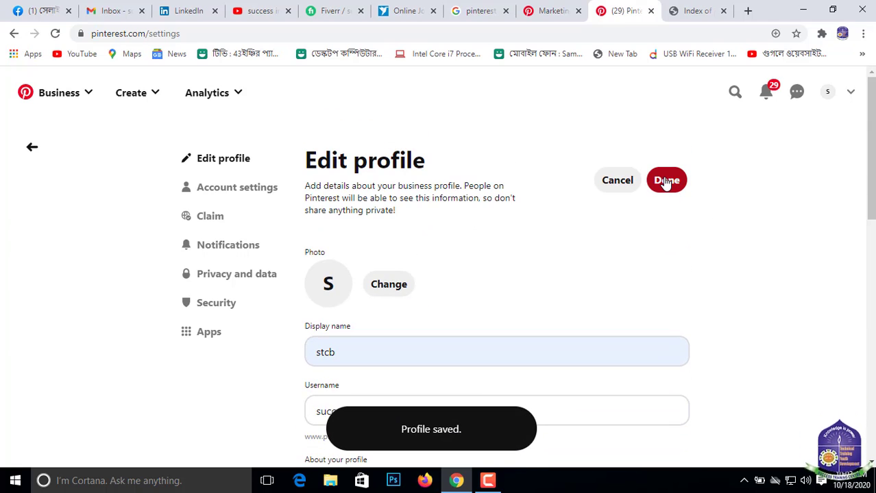
scroll(518, 260, "down", 2)
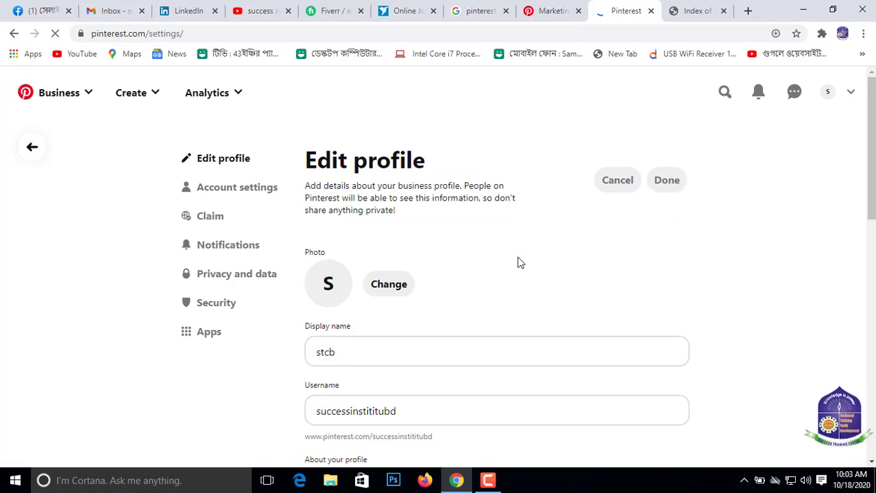
- Check the saved contact information and retail location on the profile editing page
scroll(530, 258, "down", 1)
scroll(463, 244, "down", 8)
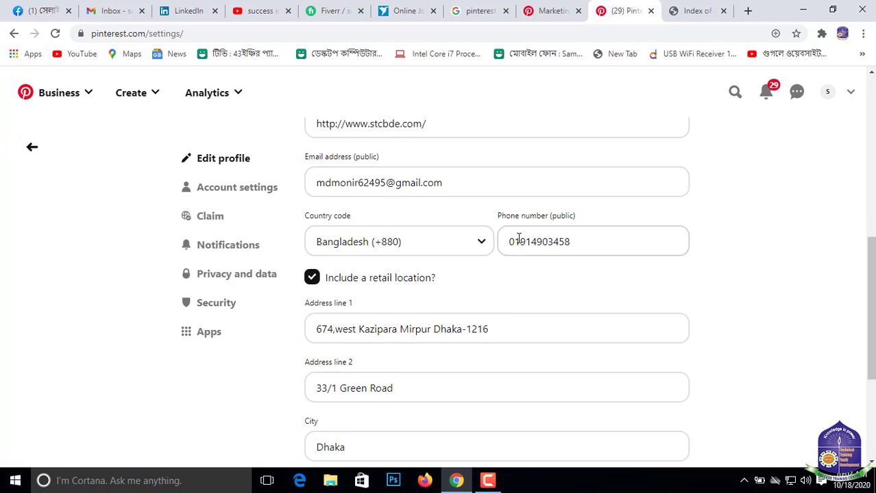
scroll(232, 194, "up", 2)
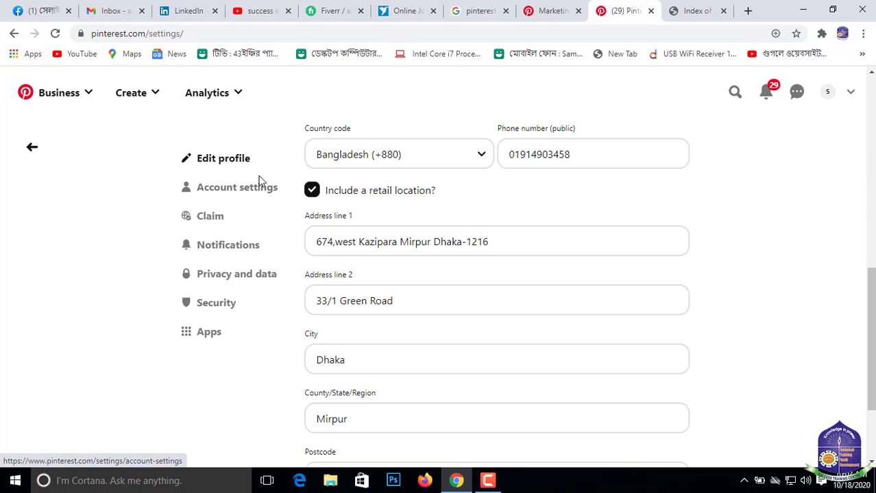
- Open the account settings and examine the basic information and the available language options
left_click(237, 188)
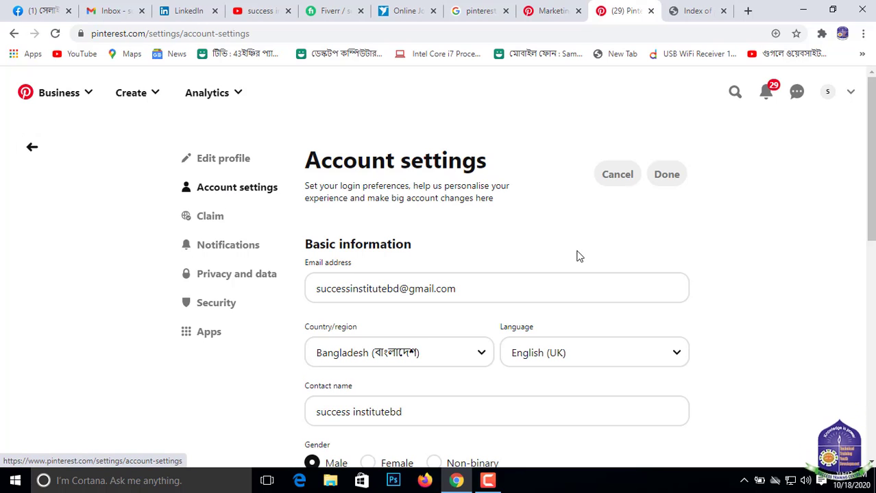
scroll(440, 221, "down", 5)
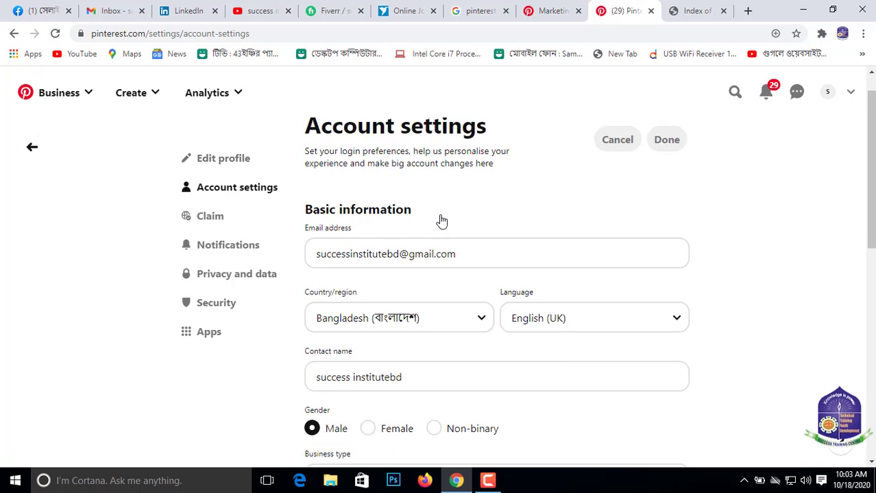
scroll(445, 261, "up", 4)
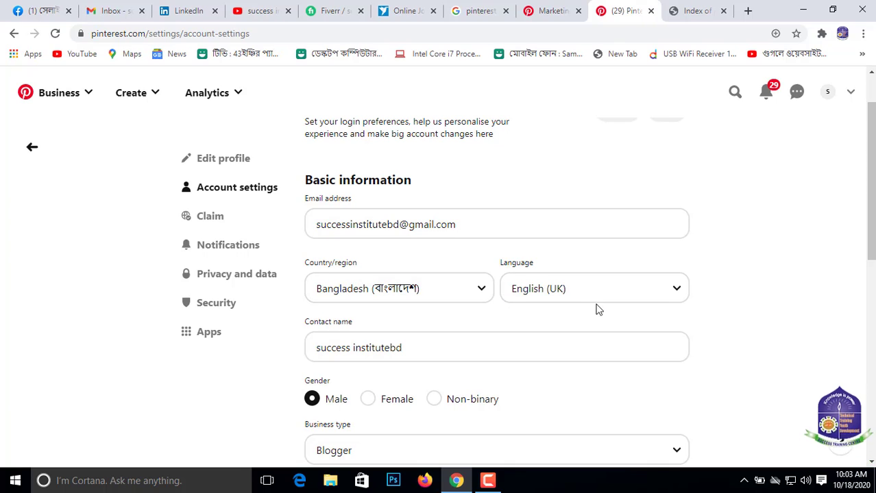
scroll(559, 271, "down", 1)
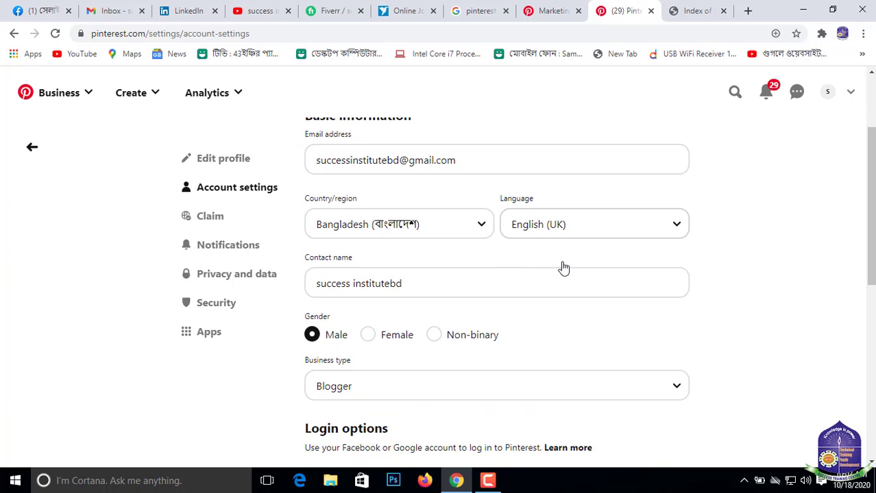
left_click(677, 228)
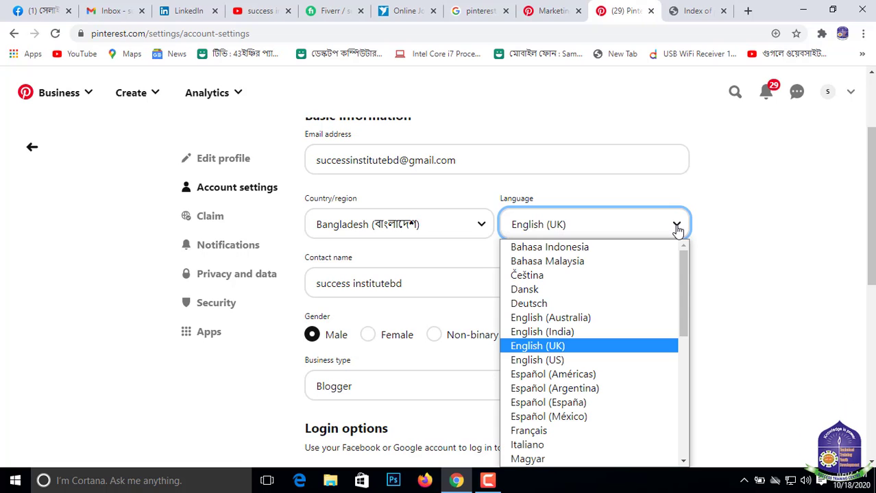
scroll(611, 370, "down", 5)
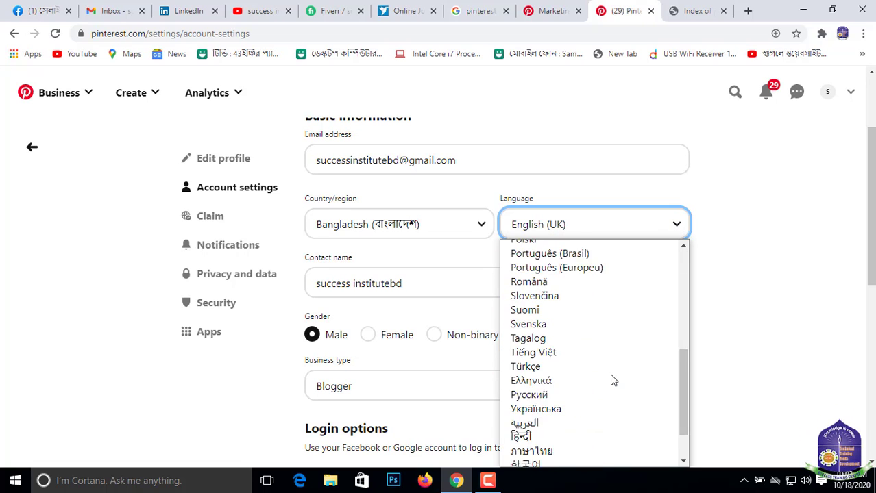
scroll(628, 356, "up", 5)
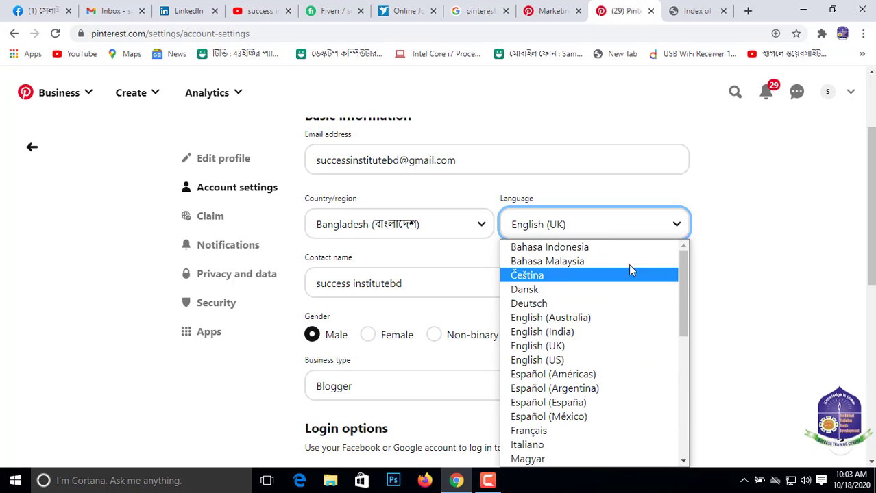
left_click(748, 209)
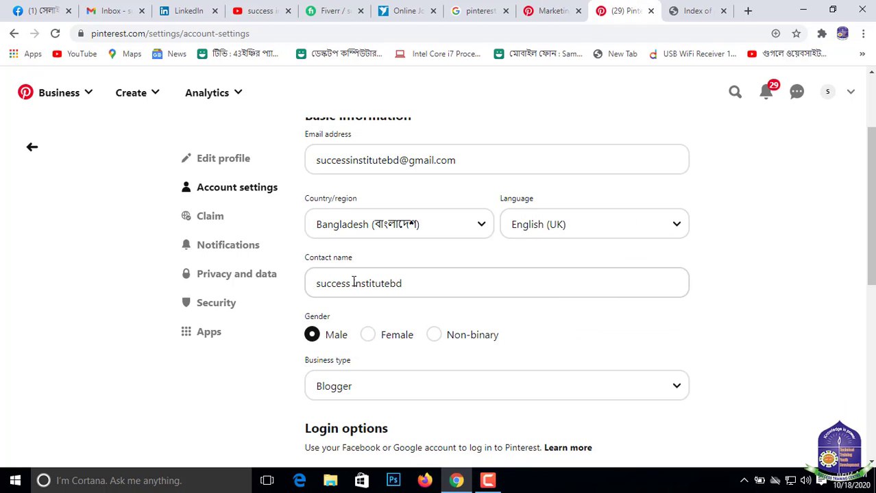
- Examine the contact name, gender and available business type options in the account settings
scroll(402, 284, "down", 1)
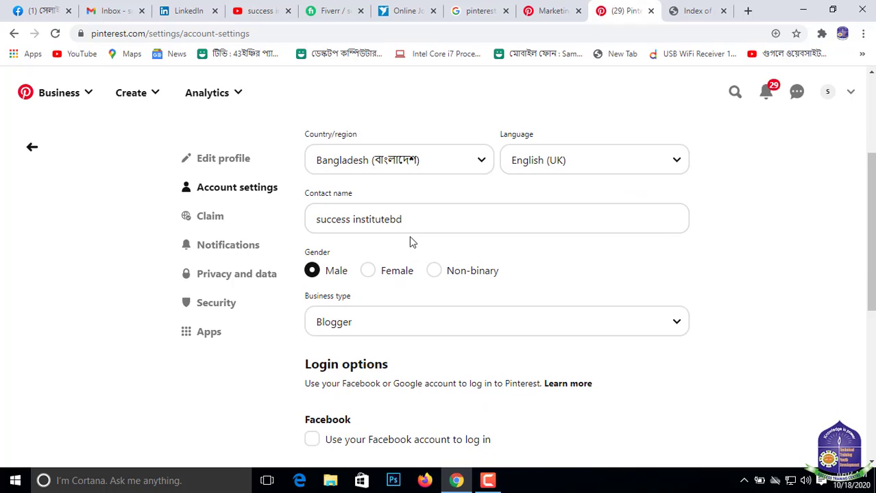
scroll(364, 271, "down", 1)
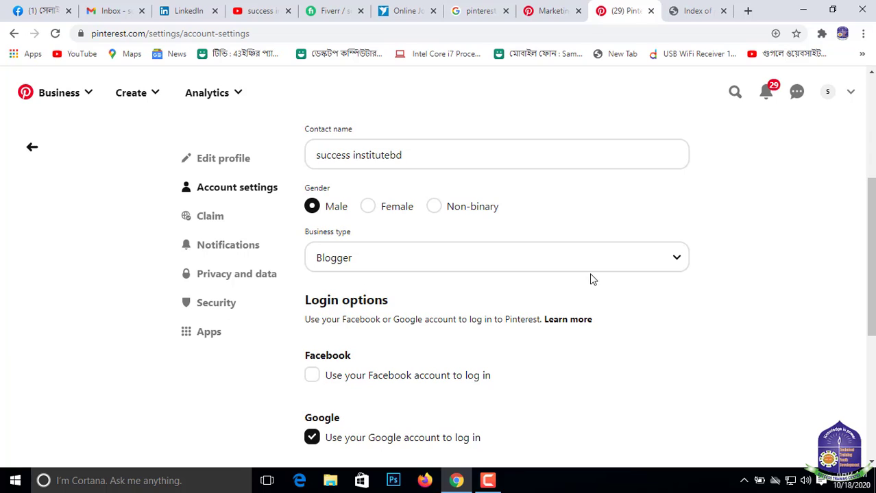
left_click(677, 265)
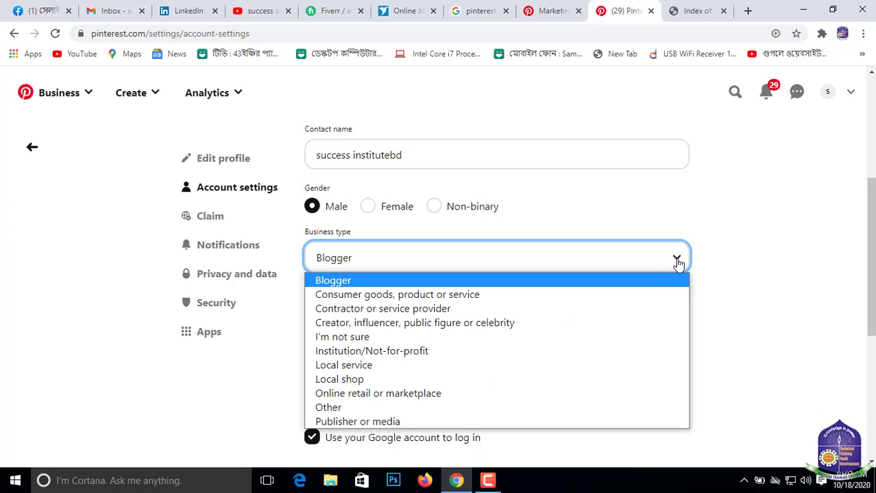
left_click(774, 292)
- Enable logging in with the Facebook account and authorise Pinterest's access to the signed-in Facebook profile
scroll(526, 344, "down", 2)
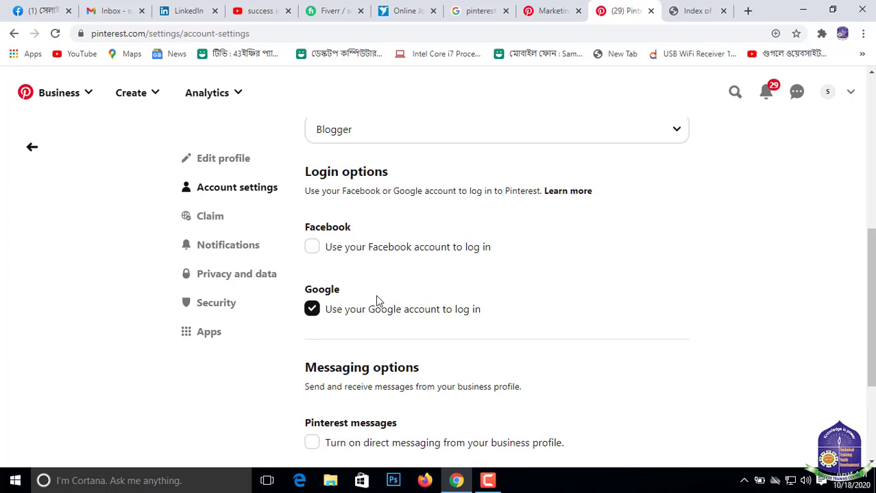
scroll(418, 287, "down", 2)
scroll(459, 294, "up", 1)
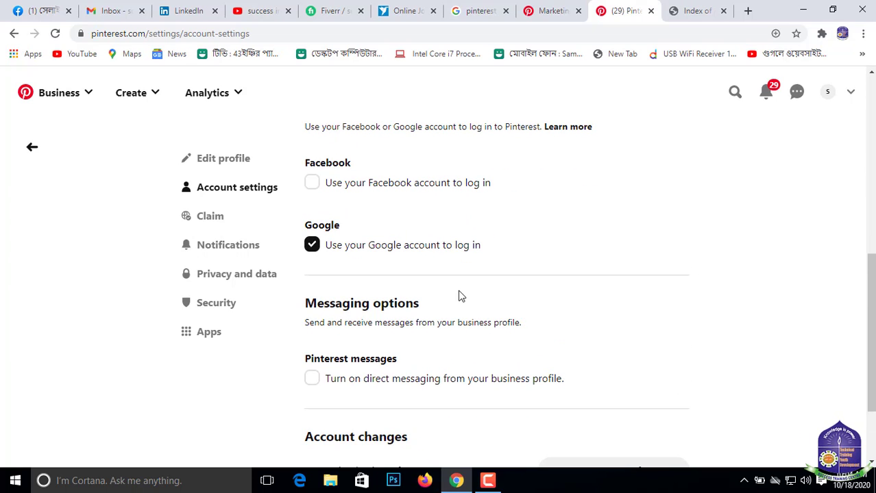
scroll(460, 294, "down", 2)
scroll(418, 268, "up", 2)
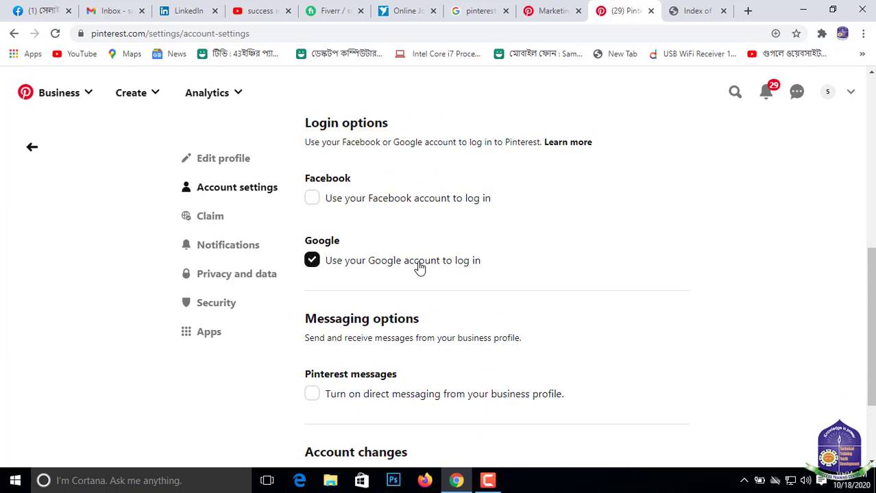
scroll(420, 267, "up", 1)
left_click(307, 261)
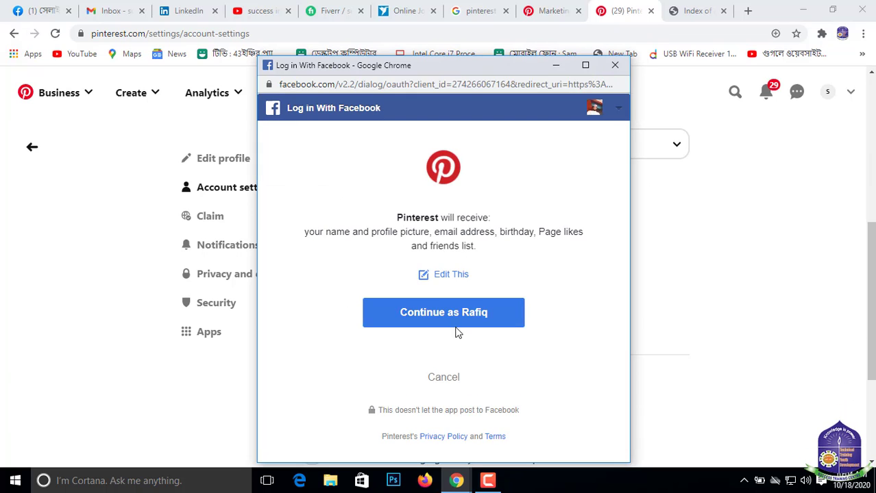
left_click(446, 316)
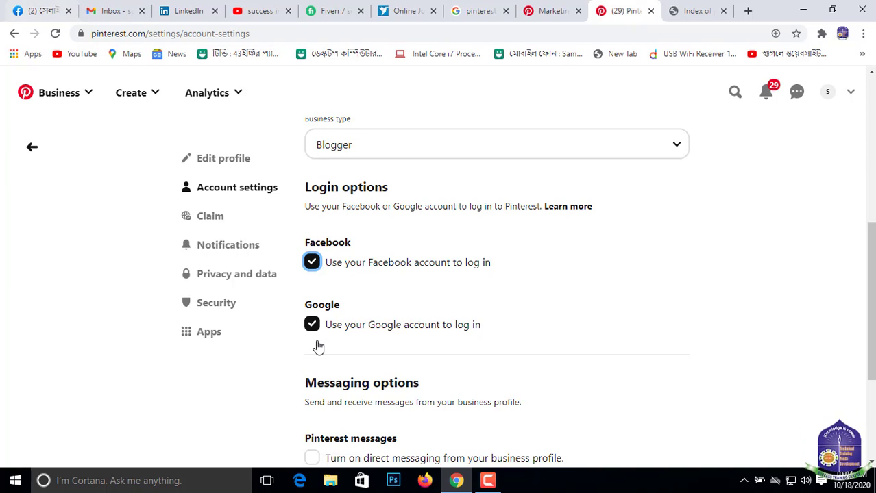
- Turn on direct messaging from the business profile under the messaging options
scroll(733, 326, "down", 3)
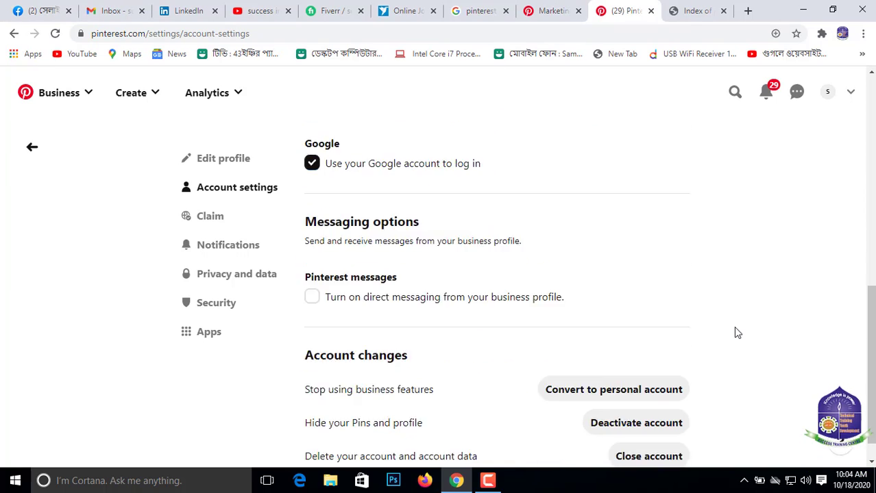
scroll(373, 276, "up", 5)
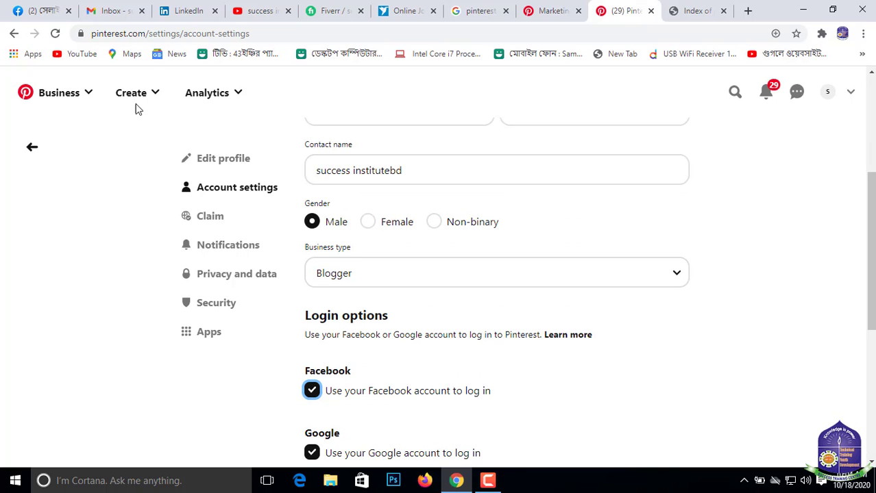
left_click(496, 483)
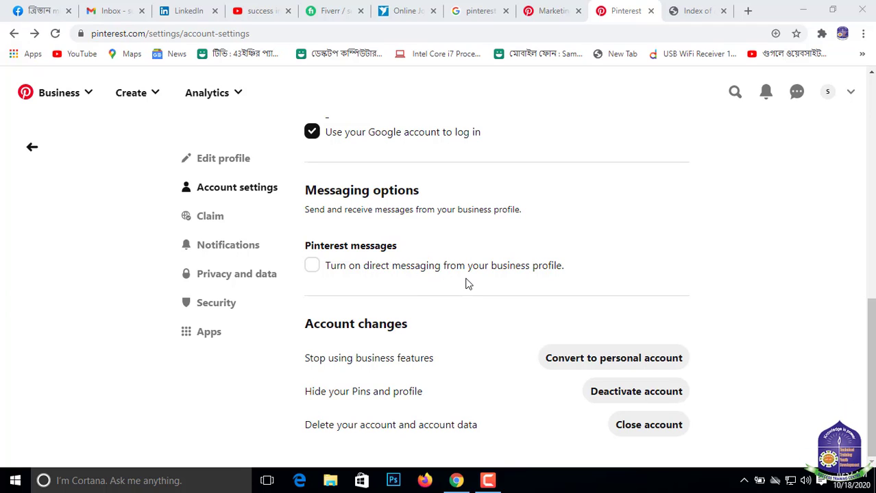
left_click(314, 270)
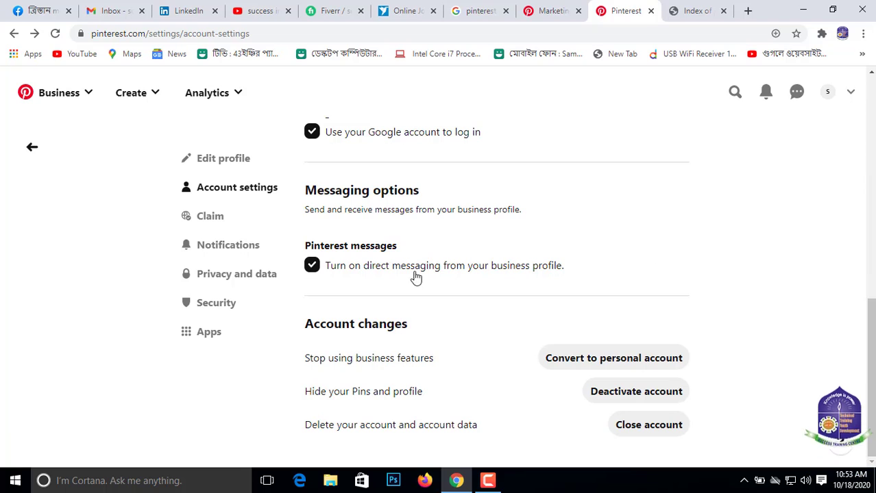
- Look through the Claim, Notifications, Privacy and data, Security and Apps settings
left_click(201, 217)
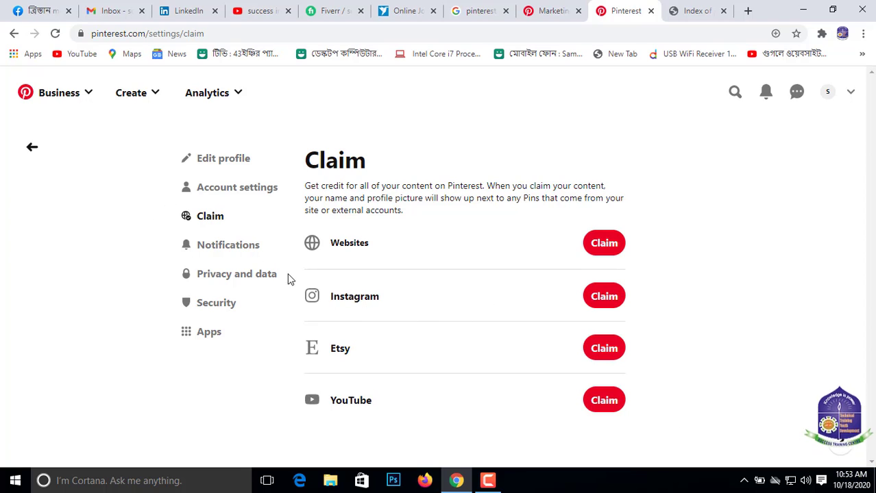
left_click(232, 245)
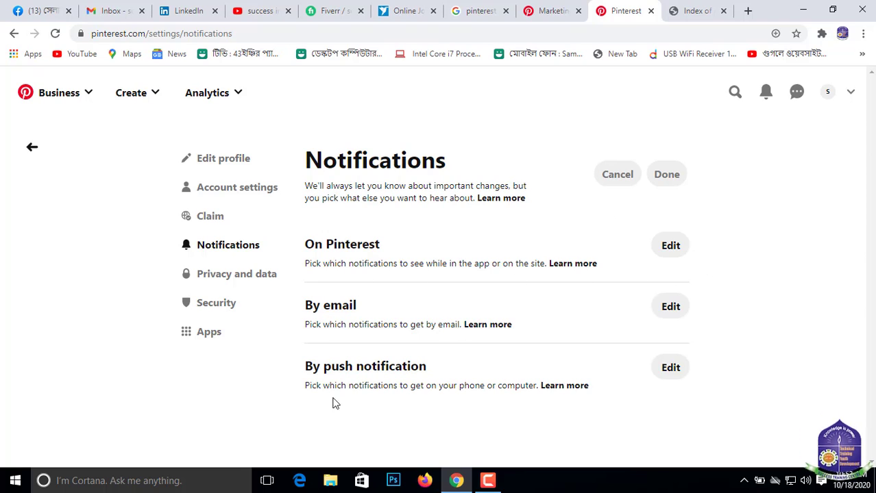
left_click(222, 276)
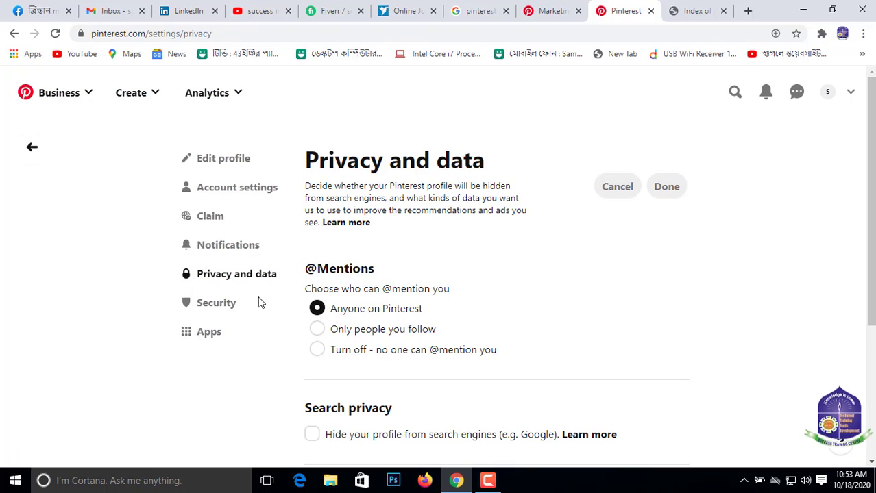
scroll(447, 264, "down", 1)
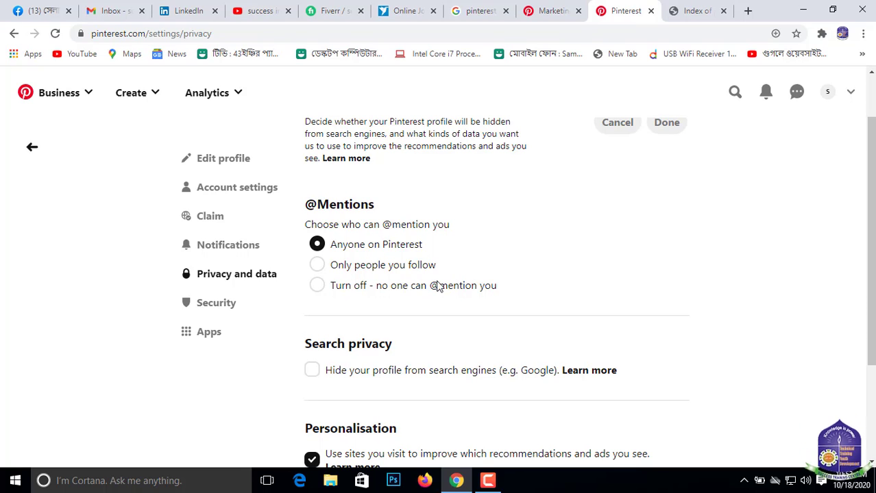
scroll(411, 292, "down", 1)
scroll(346, 256, "down", 1)
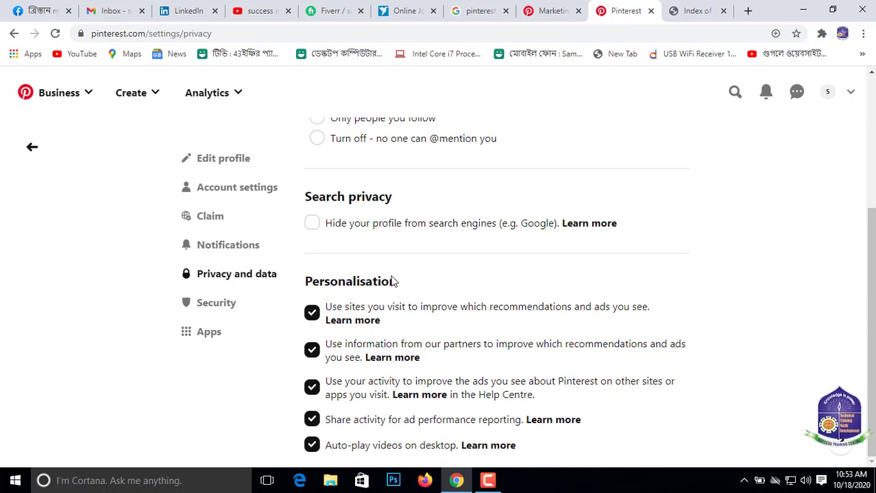
left_click(229, 312)
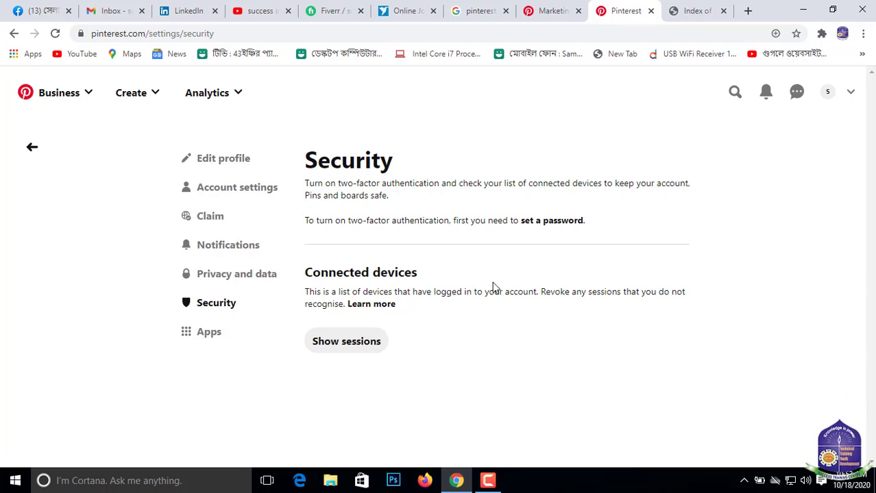
left_click(209, 333)
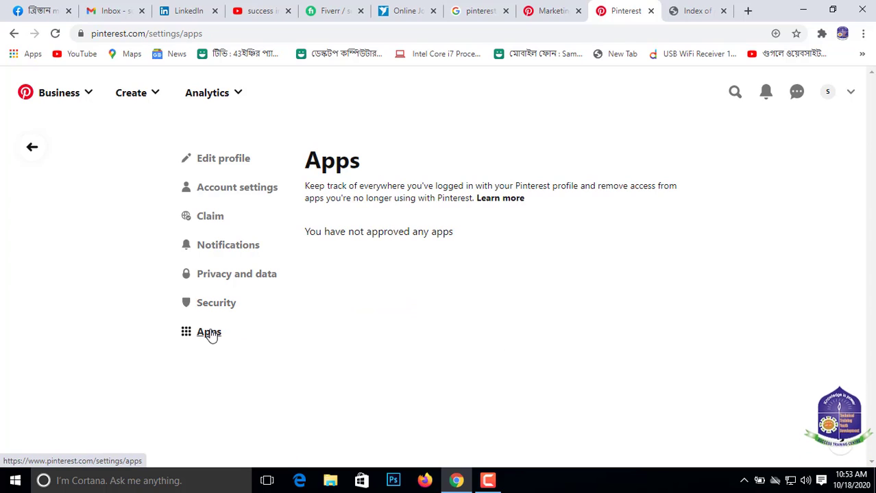
- View the business's profile page and return to the profile editing settings
left_click(829, 96)
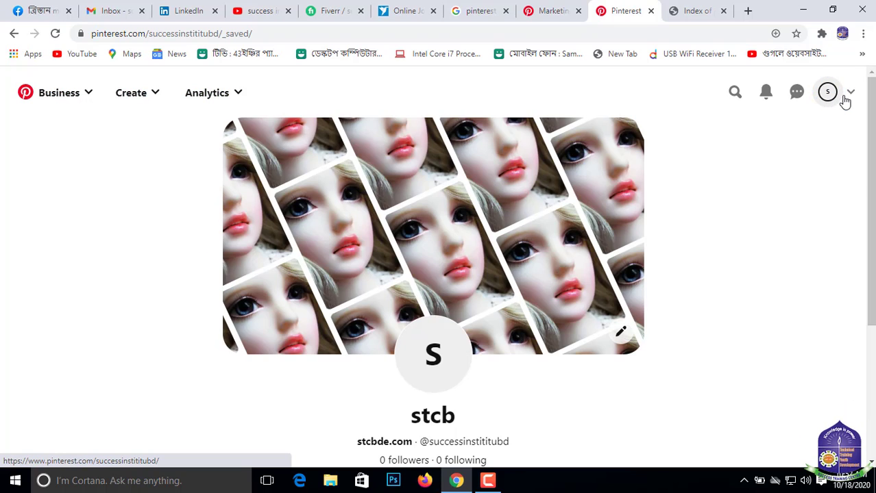
left_click(851, 94)
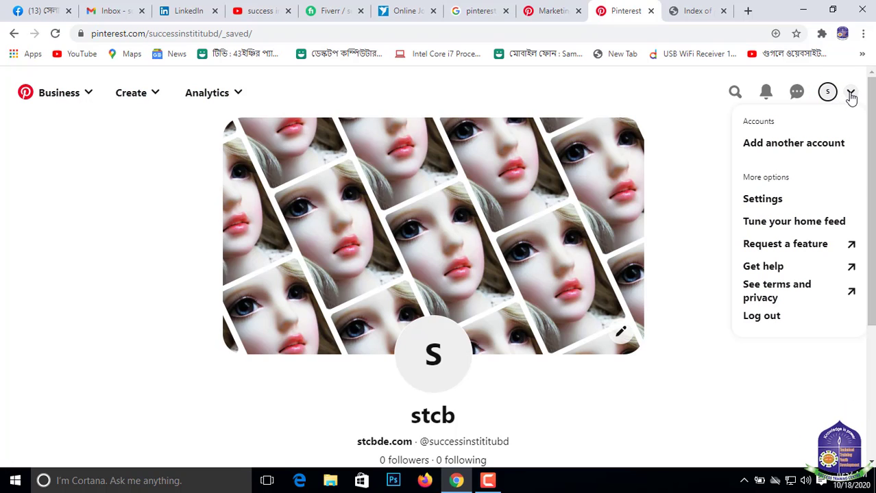
left_click(762, 203)
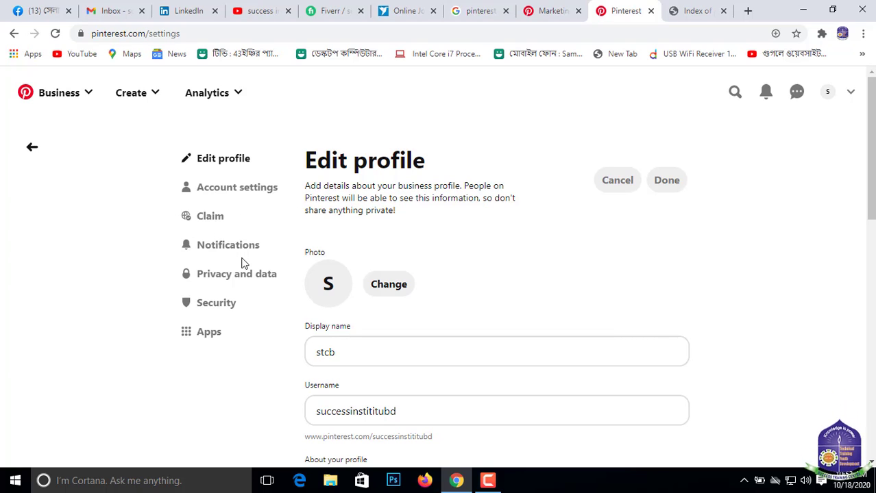
- Review the profile's photo, display name, username, About section, website and contact details
scroll(428, 322, "down", 4)
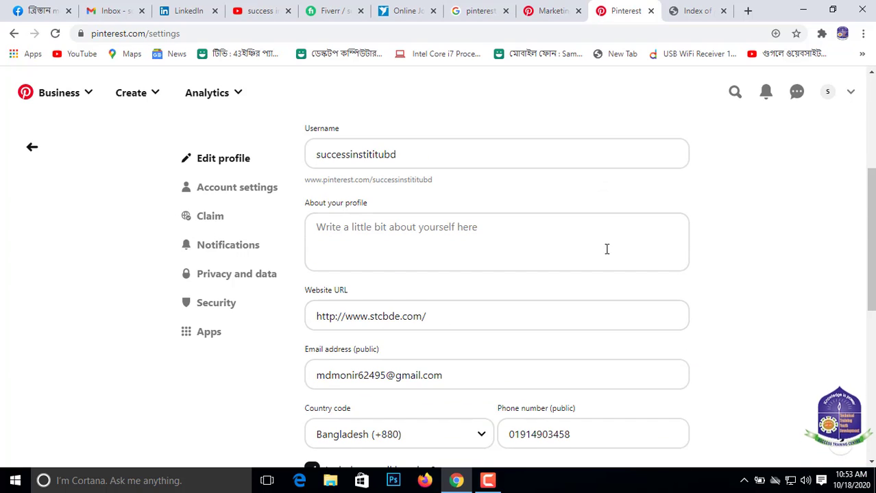
scroll(613, 239, "down", 4)
scroll(703, 174, "down", 2)
scroll(557, 117, "up", 10)
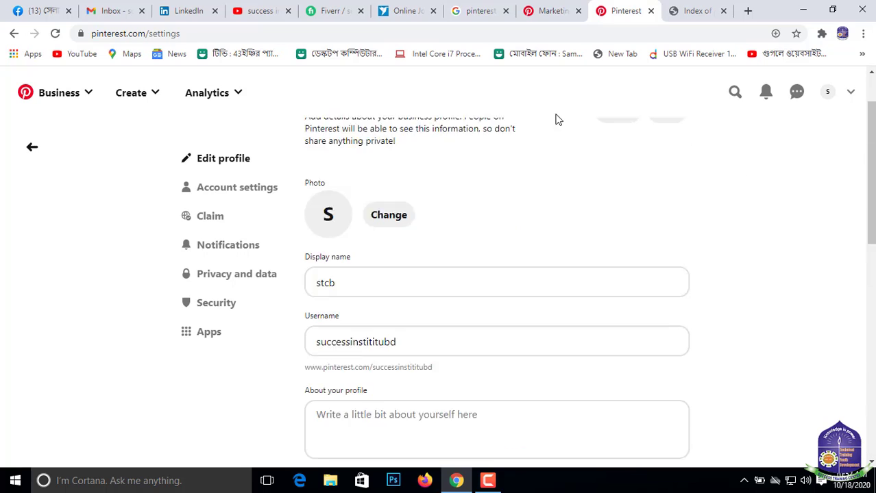
left_click(360, 352)
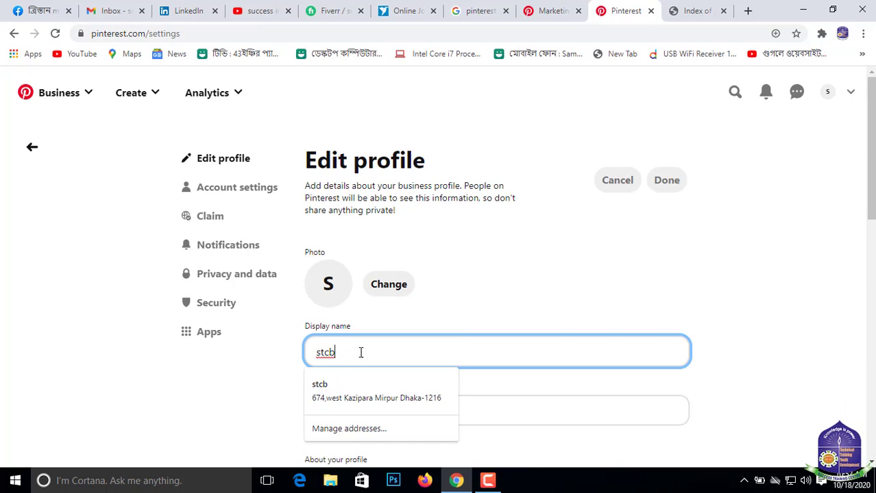
left_click(672, 264)
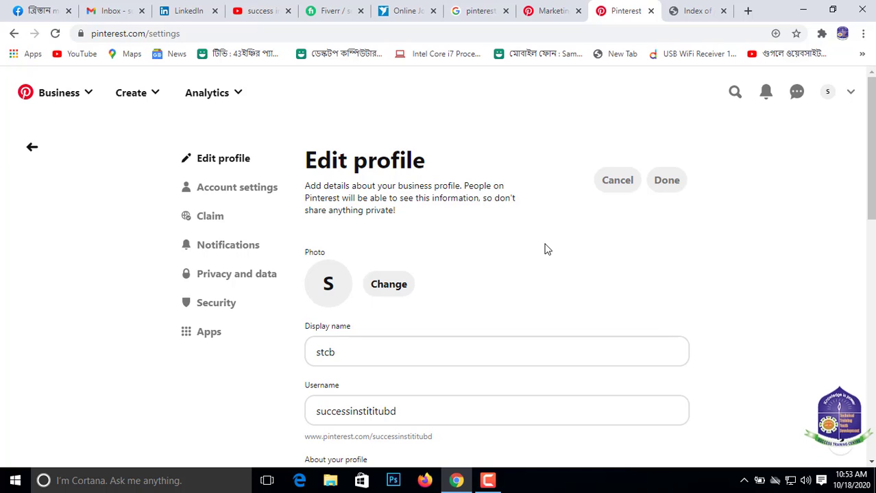
scroll(293, 200, "down", 2)
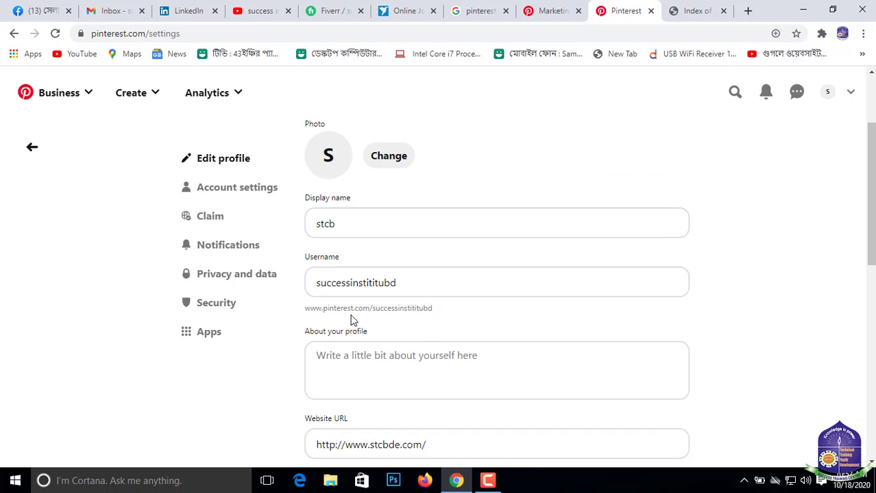
scroll(350, 320, "down", 10)
scroll(169, 248, "up", 12)
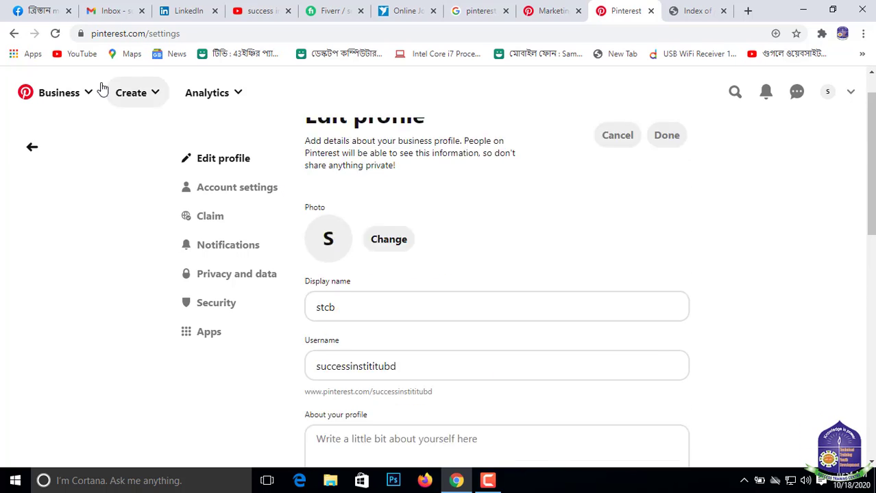